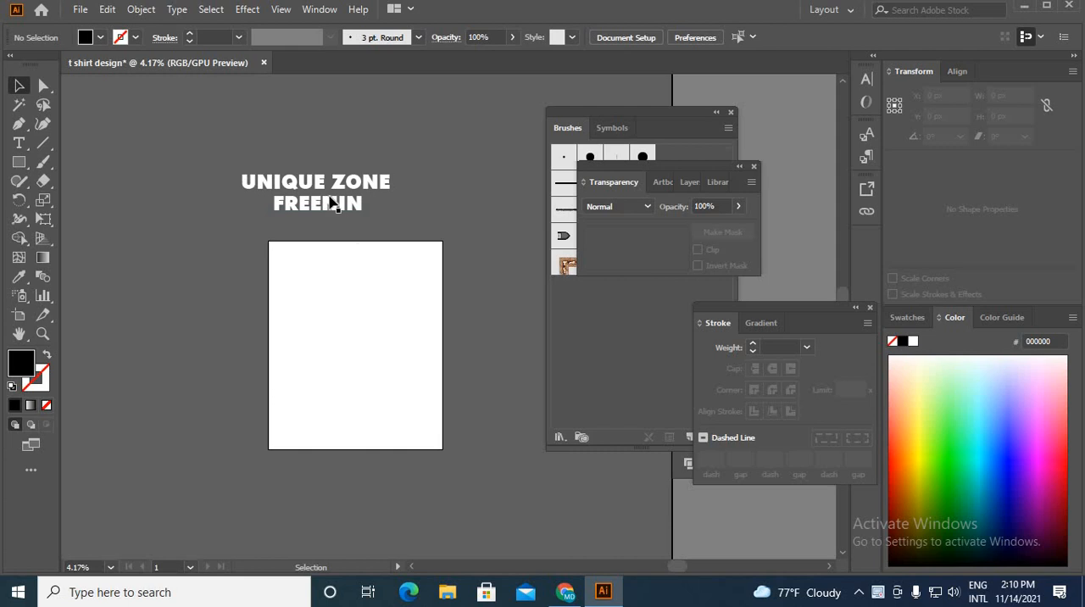
Step: Split the two-line title and move "UNIQUE ZONE" up and away from "FREENIN"
left_click(334, 203)
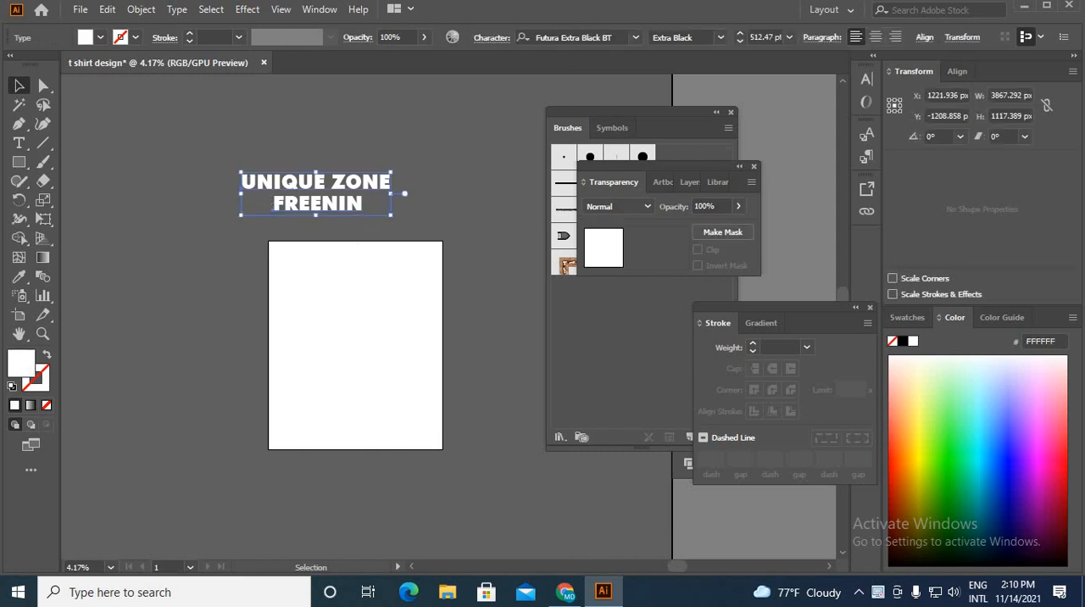
left_click(402, 188)
left_click_drag(359, 203, 421, 241)
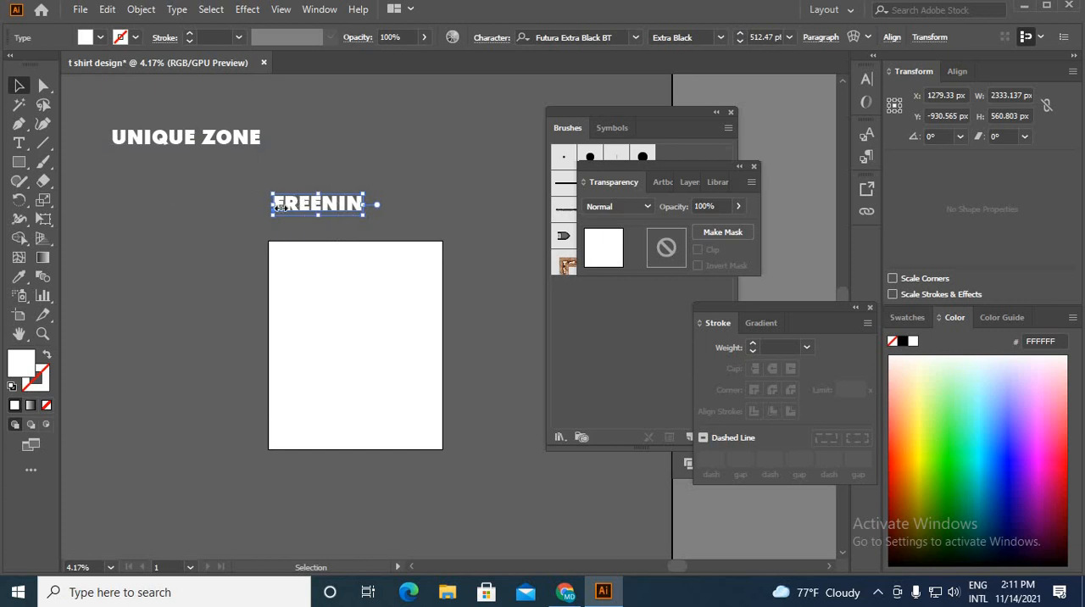
Step: Enlarge the "FREENIN" text to about 4960 px wide and place it just above the artboard
left_click_drag(363, 210, 463, 209)
left_click(265, 183)
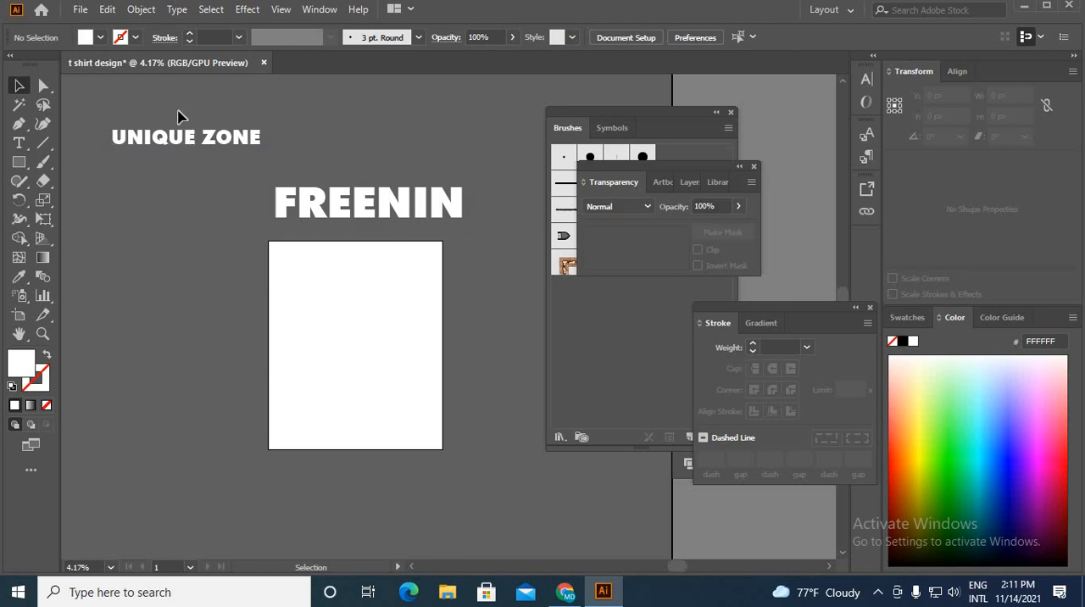
left_click_drag(178, 116, 213, 209)
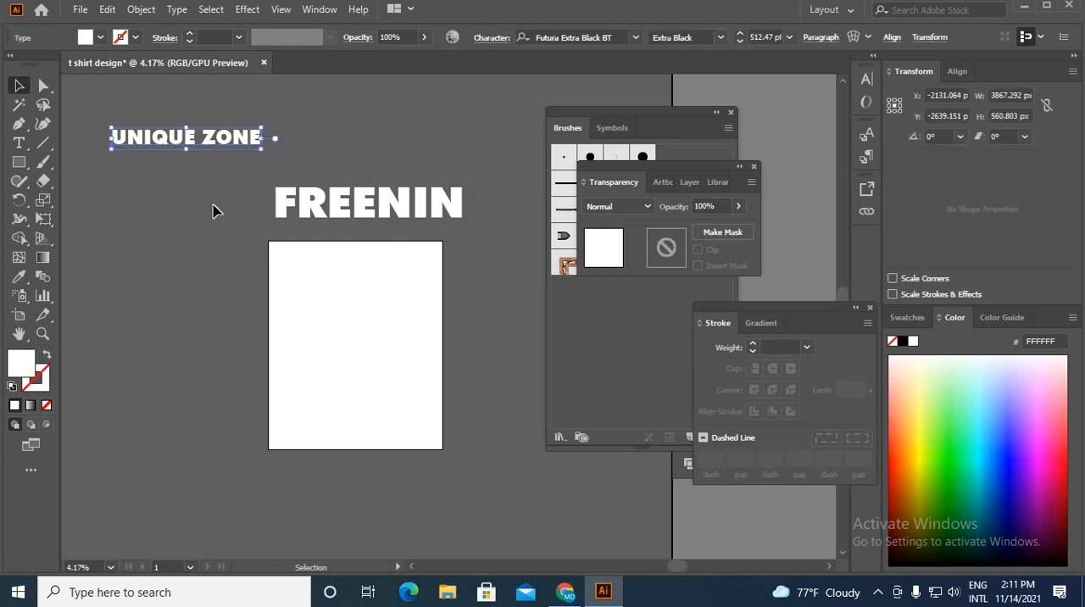
left_click_drag(290, 206, 279, 192)
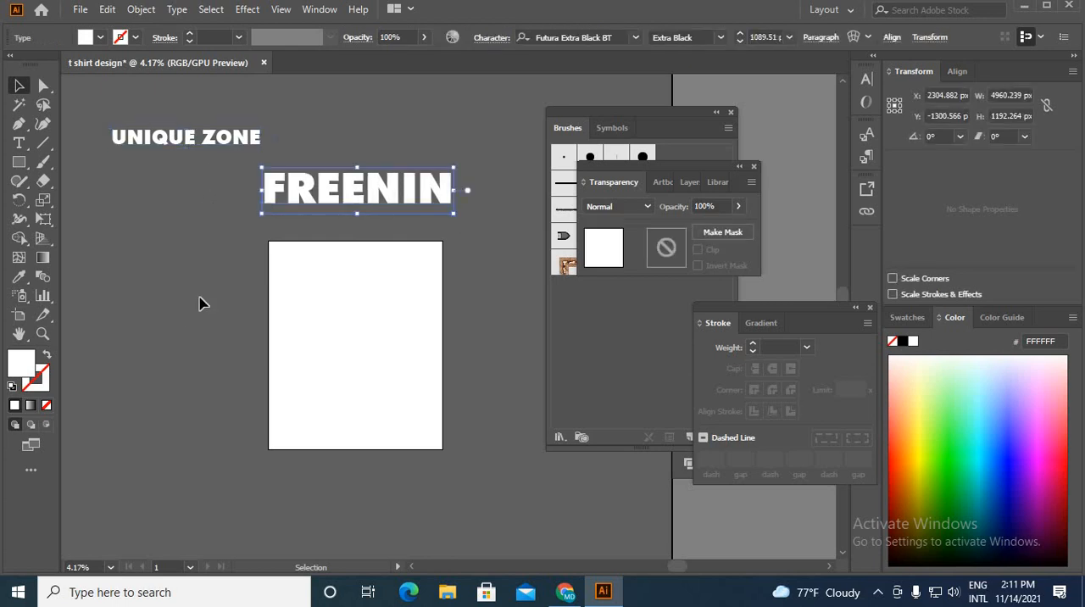
Step: Draw a thin black rectangle, 4500 px wide and 16 px high, along the artboard's upper edge
left_click(250, 325)
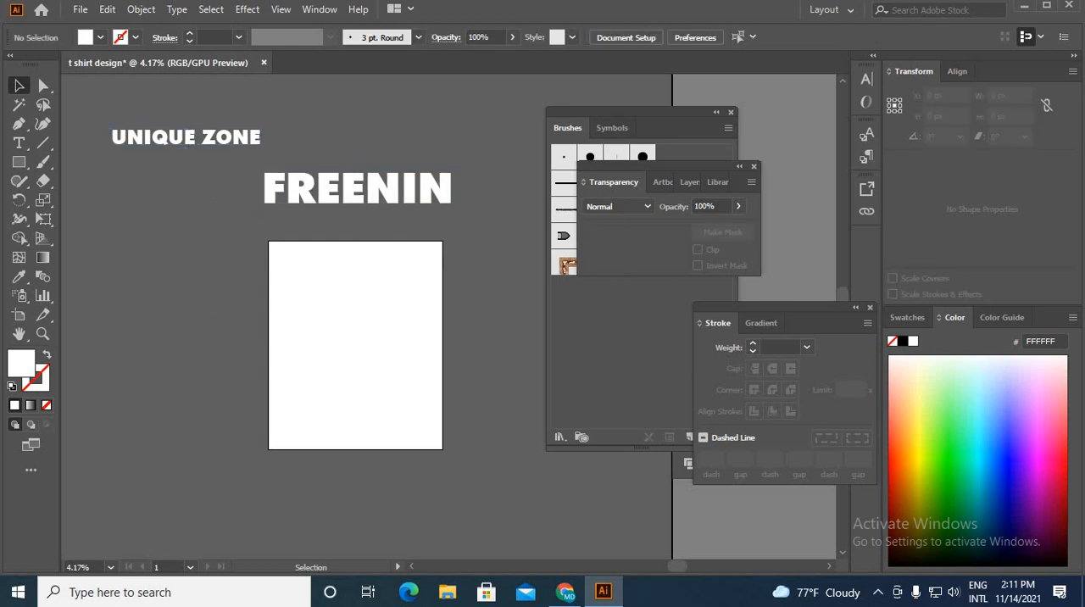
left_click(22, 164)
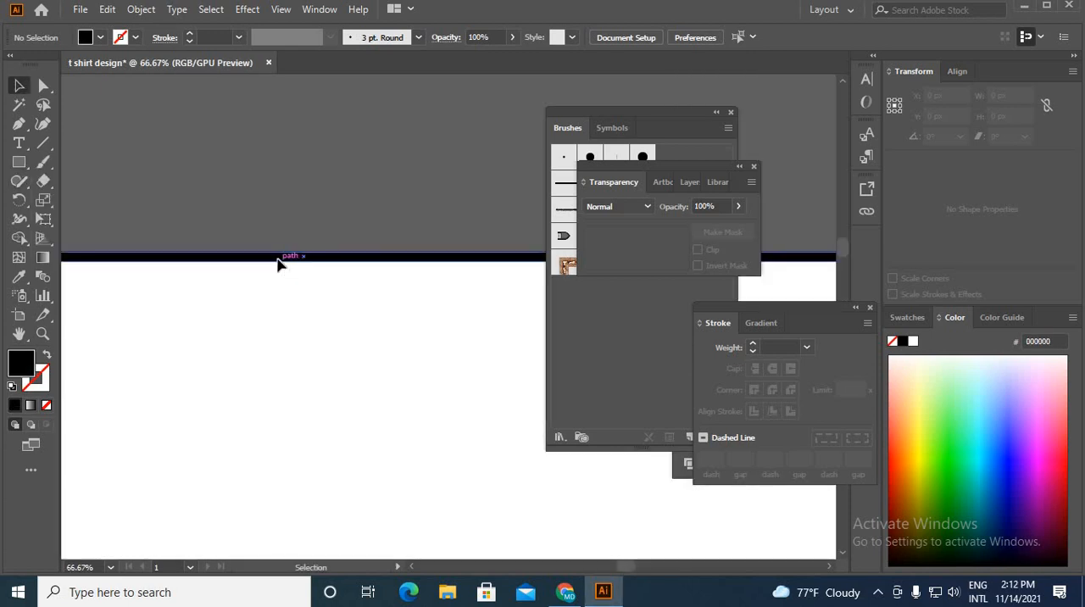
left_click(279, 261)
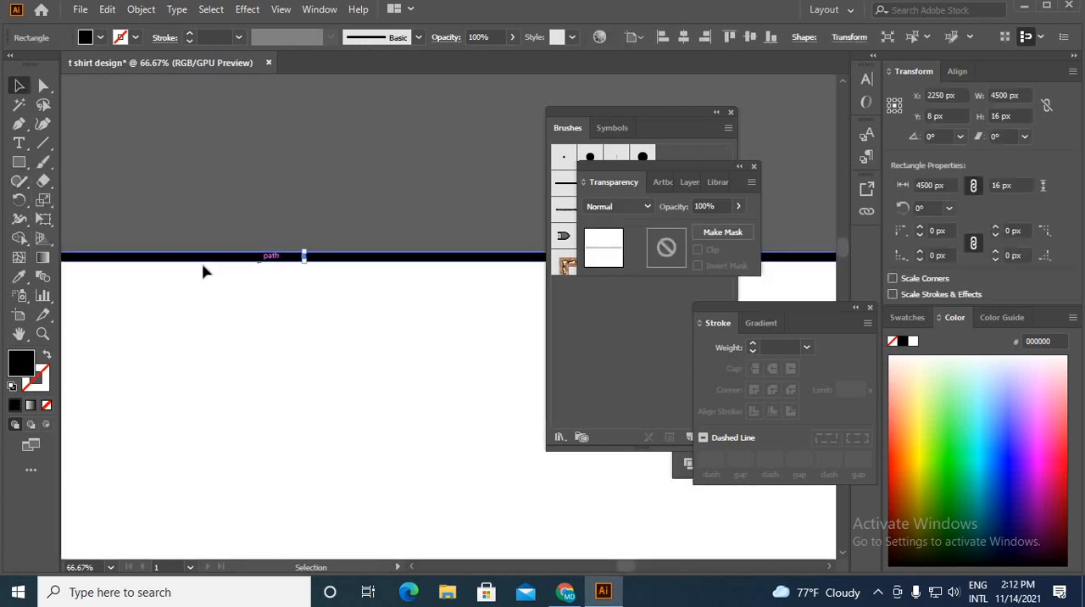
Step: Start a Distort & Transform Transform effect on the black bar with preview on and an 80 px vertical move
left_click(244, 11)
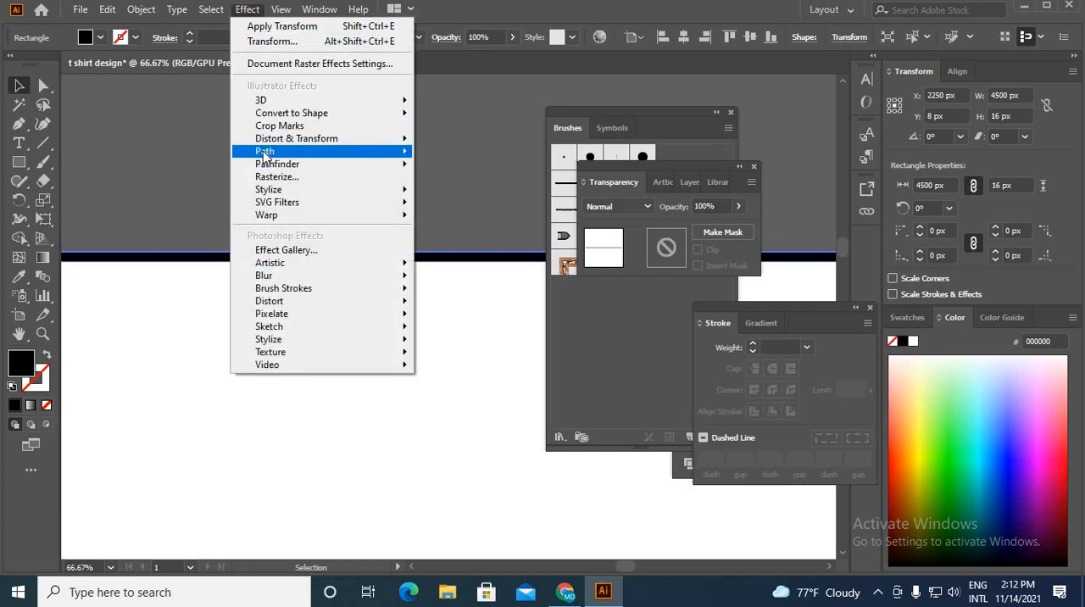
mouse_move(294, 142)
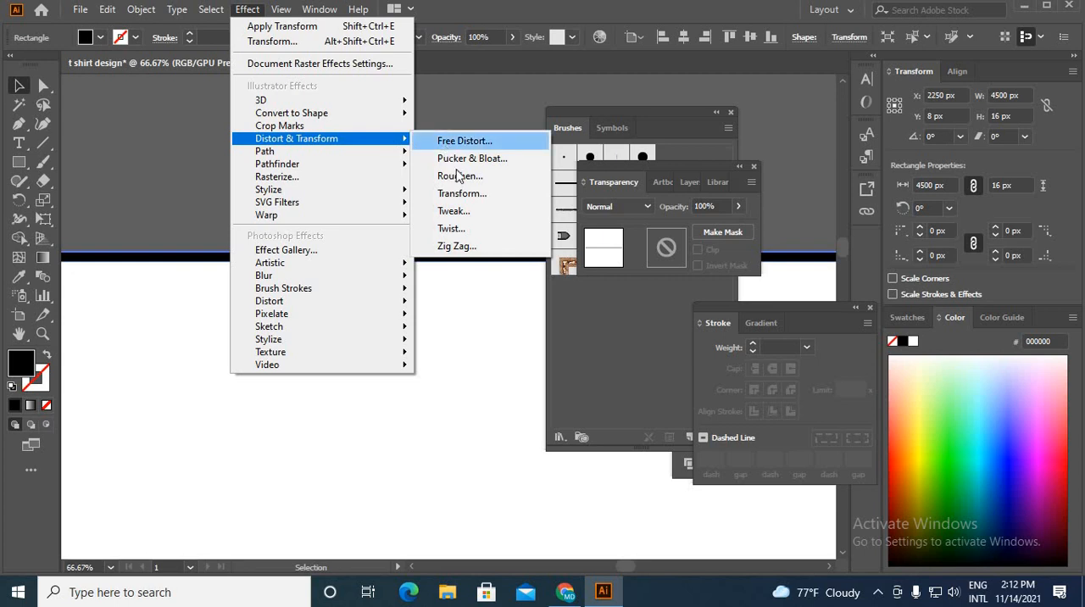
left_click(458, 194)
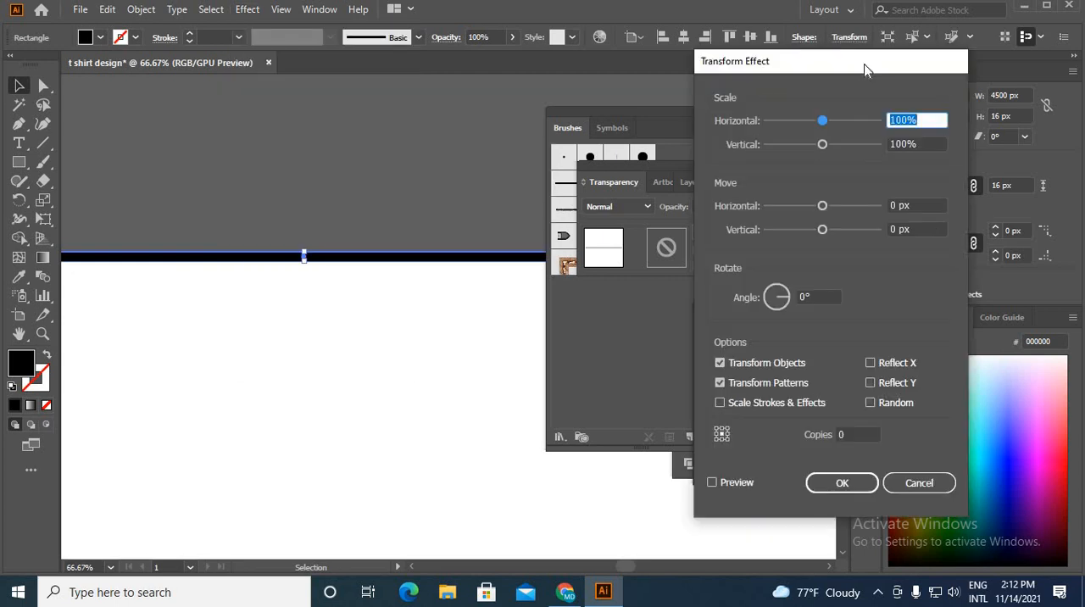
left_click_drag(819, 56, 755, 41)
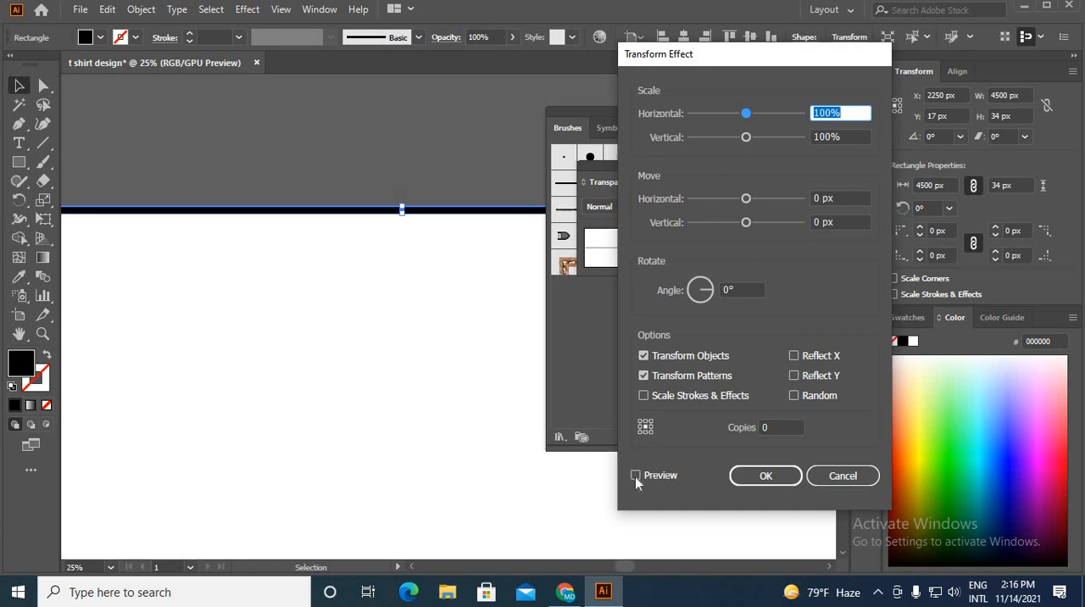
left_click(636, 475)
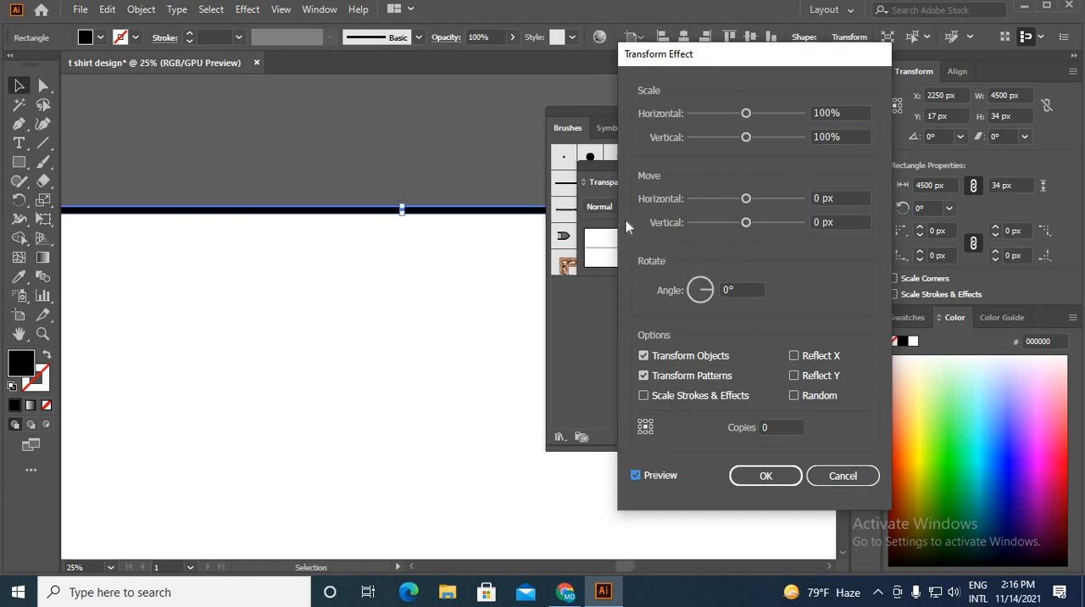
double_click(821, 223)
key("Up")
key("Up")
key("Up")
key("Up")
key("Up")
key("Up")
key("Up")
key("Up")
key("Up")
key("Up")
key("Up")
key("Up")
key("Up")
key("Up")
key("Up")
key("Up")
key("Up")
key("Up")
key("Up")
key("Up")
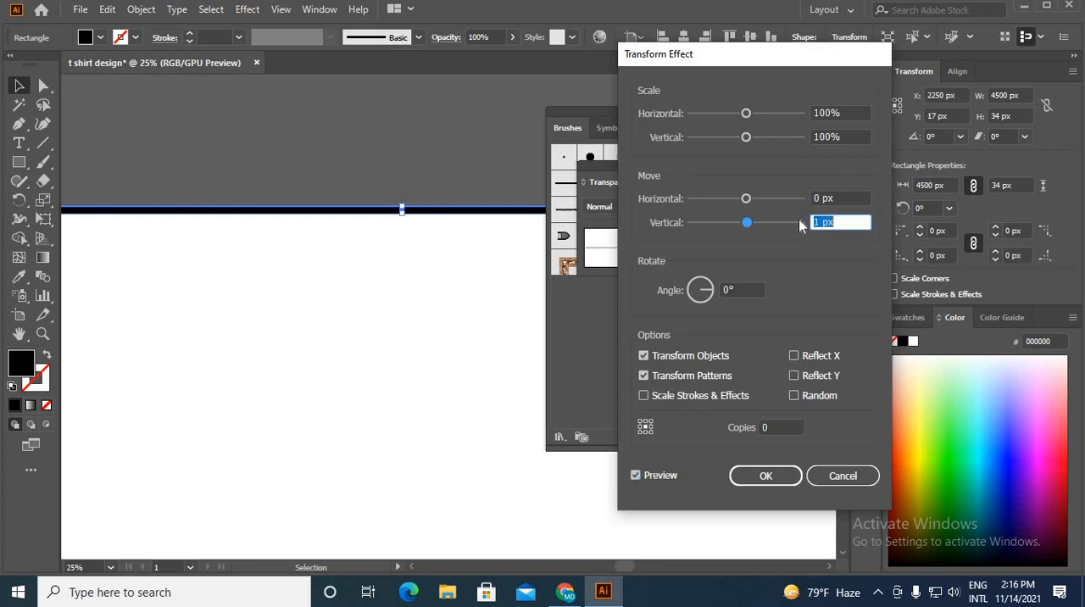
key("Up")
key("Up")
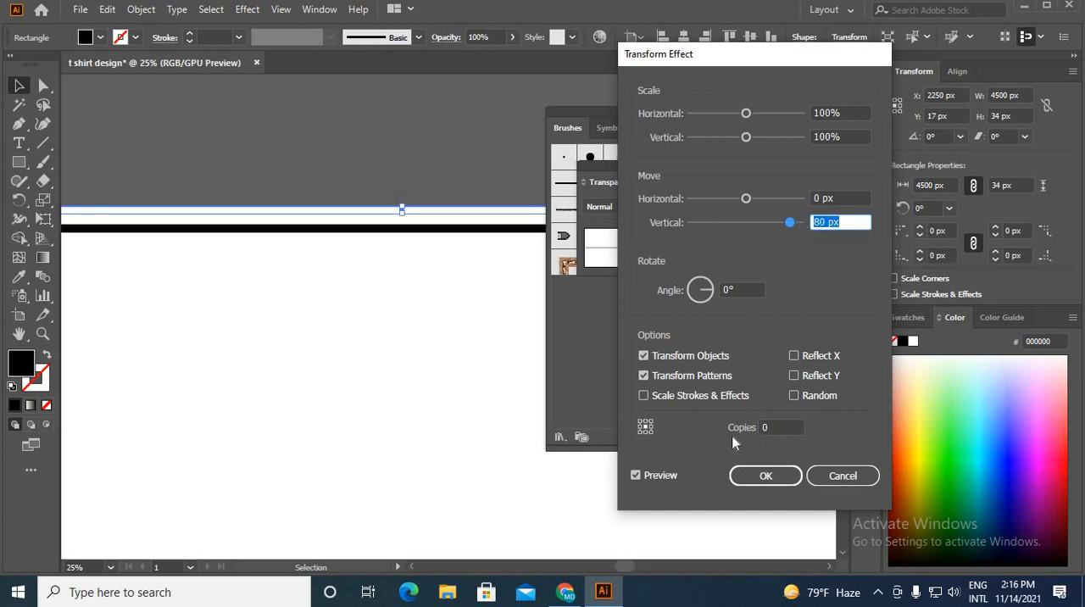
Step: Set the Transform effect to 20 copies and apply it to the bar
double_click(780, 427)
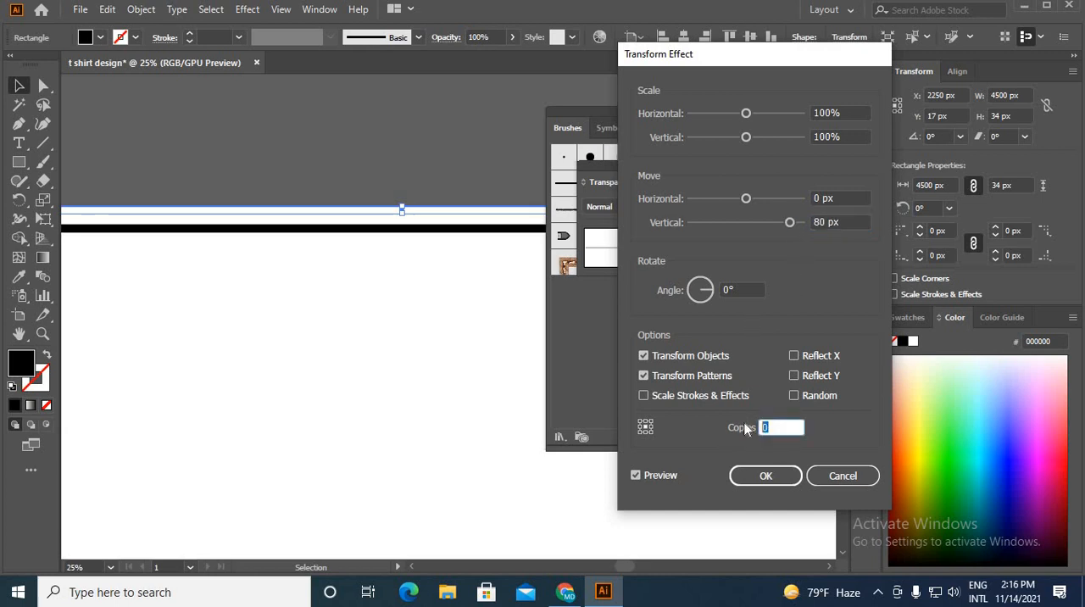
key("Up")
key("Up")
key("Up")
key("Up")
key("Up")
key("Up")
key("Up")
key("Up")
key("Up")
key("Up")
key("Up")
key("Up")
key("Up")
key("Up")
key("Up")
key("Up")
key("Up")
key("Up")
key("Up")
key("Up")
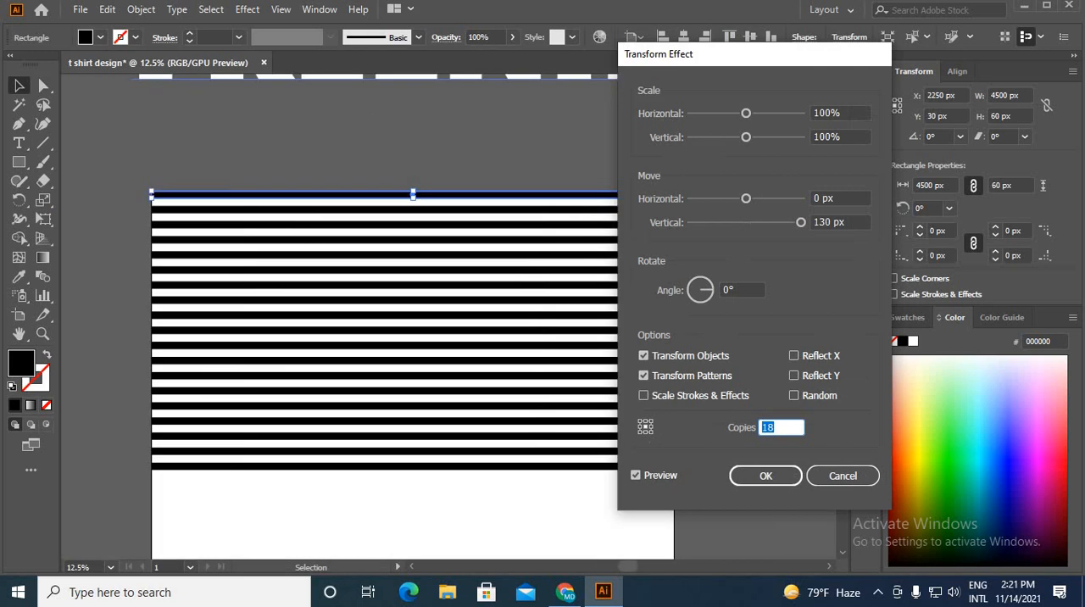
key("Up")
key("Up")
left_click(765, 475)
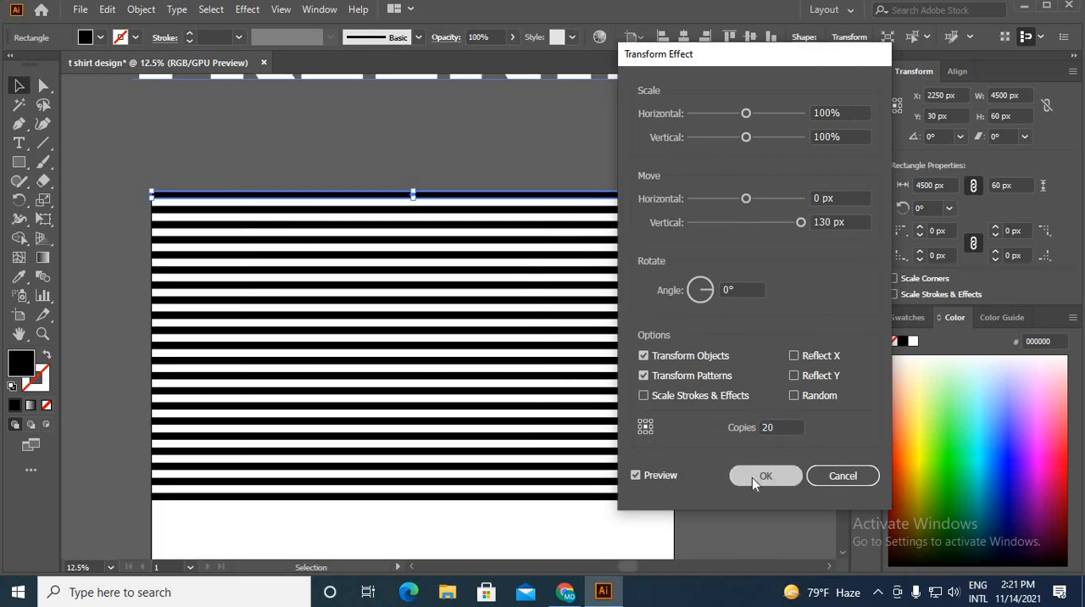
Step: Convert the stripes into an envelope distort mesh with 4 rows and 9 columns
left_click(142, 9)
mouse_move(255, 451)
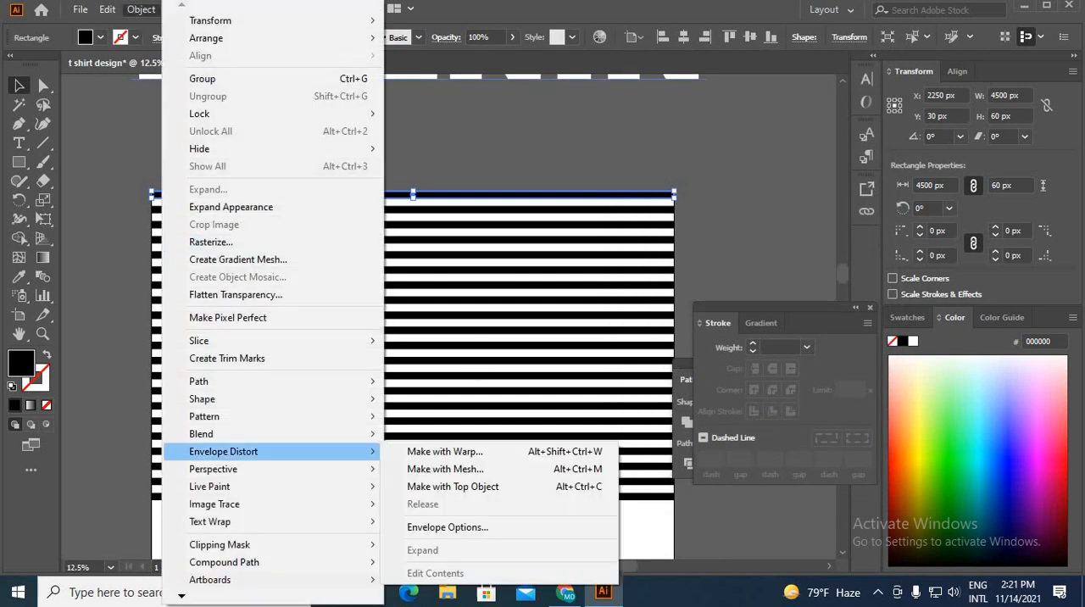
left_click(479, 472)
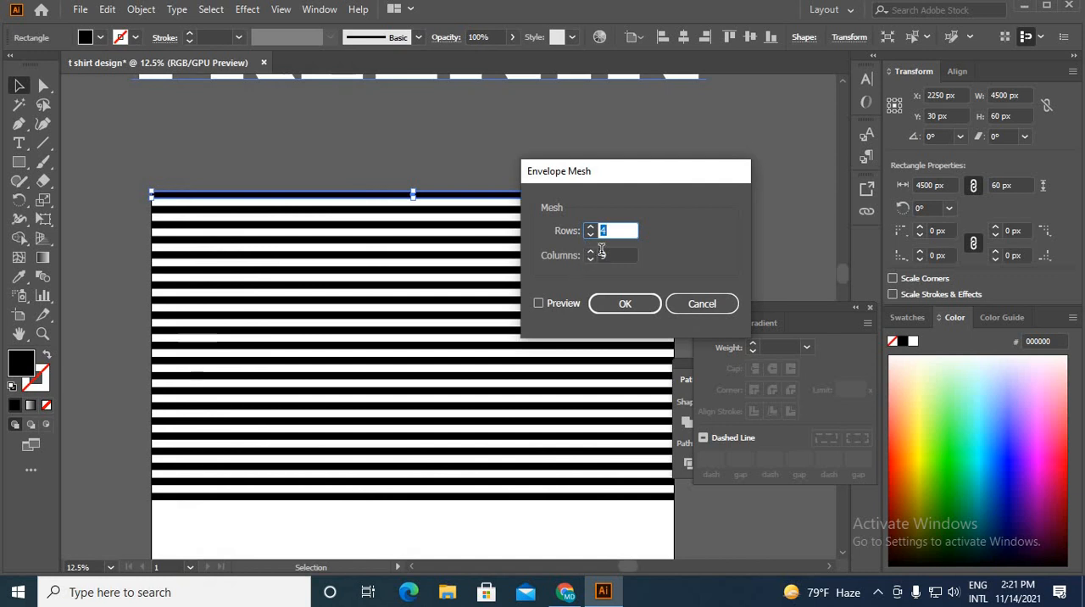
left_click(539, 301)
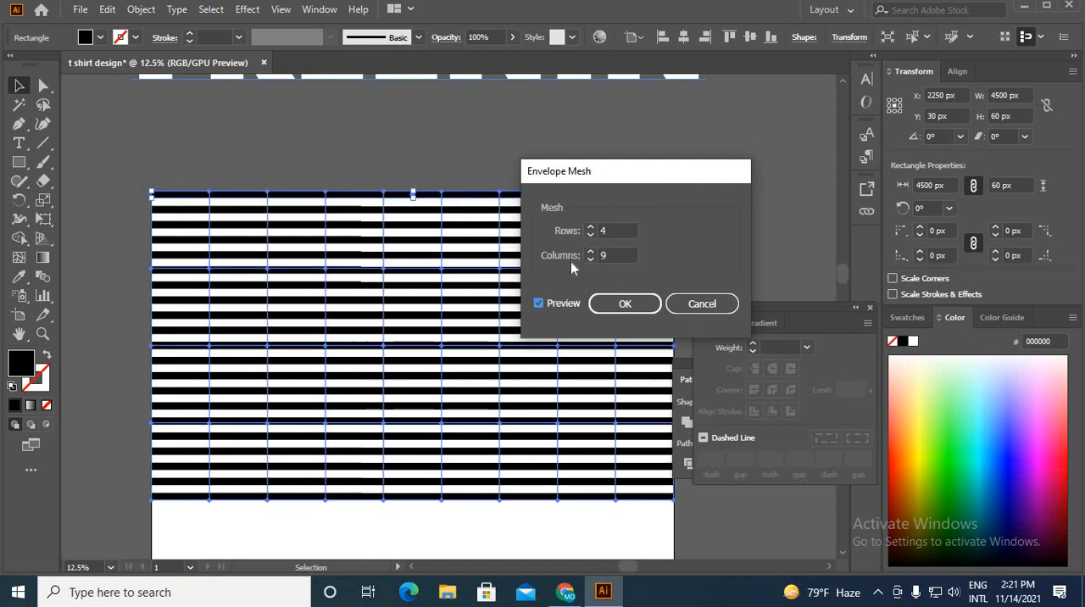
left_click(622, 307)
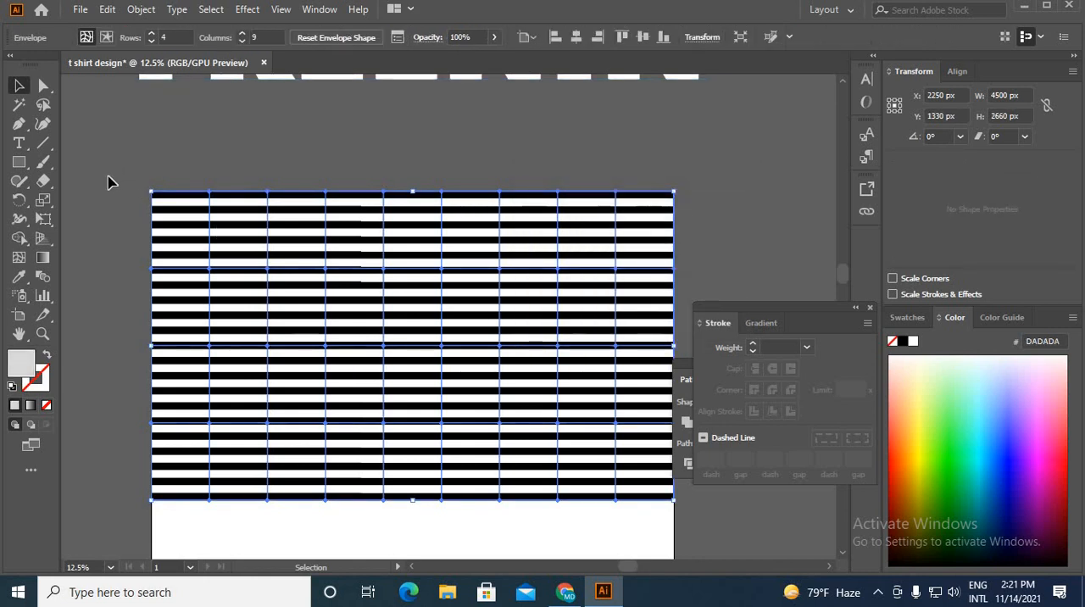
Step: Select every other column of the envelope's mesh points and move them upward together to bend the stripes into even waves
left_click(43, 86)
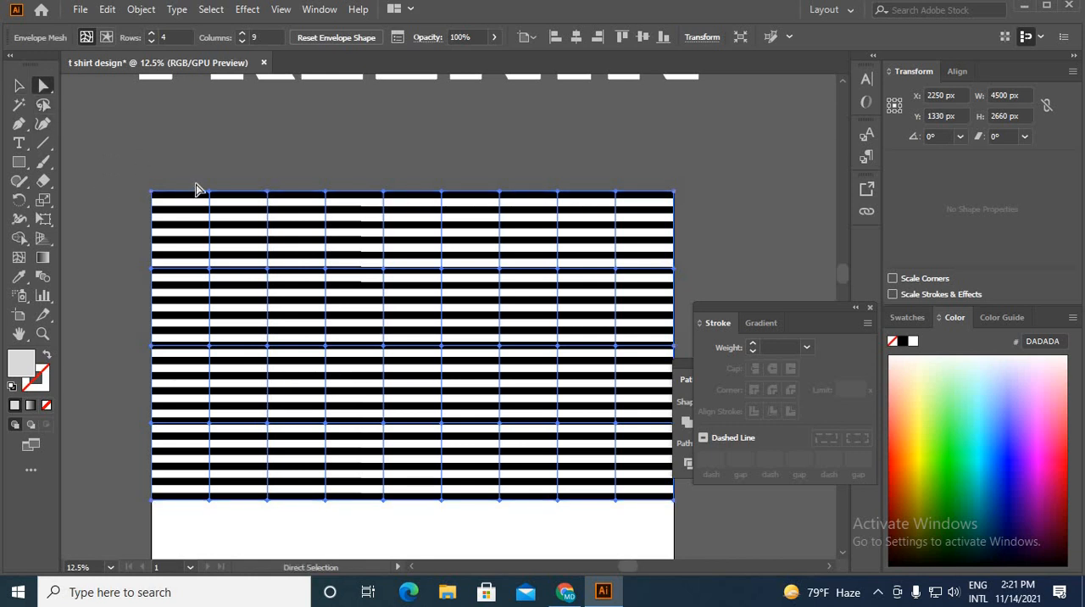
left_click_drag(197, 177, 225, 529)
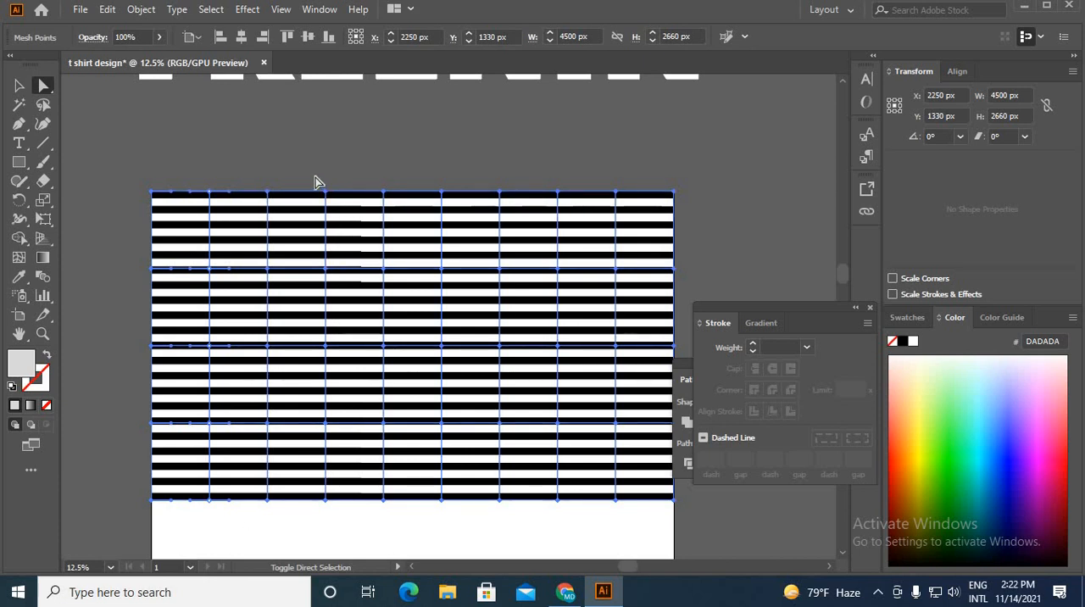
left_click_drag(315, 175, 342, 516)
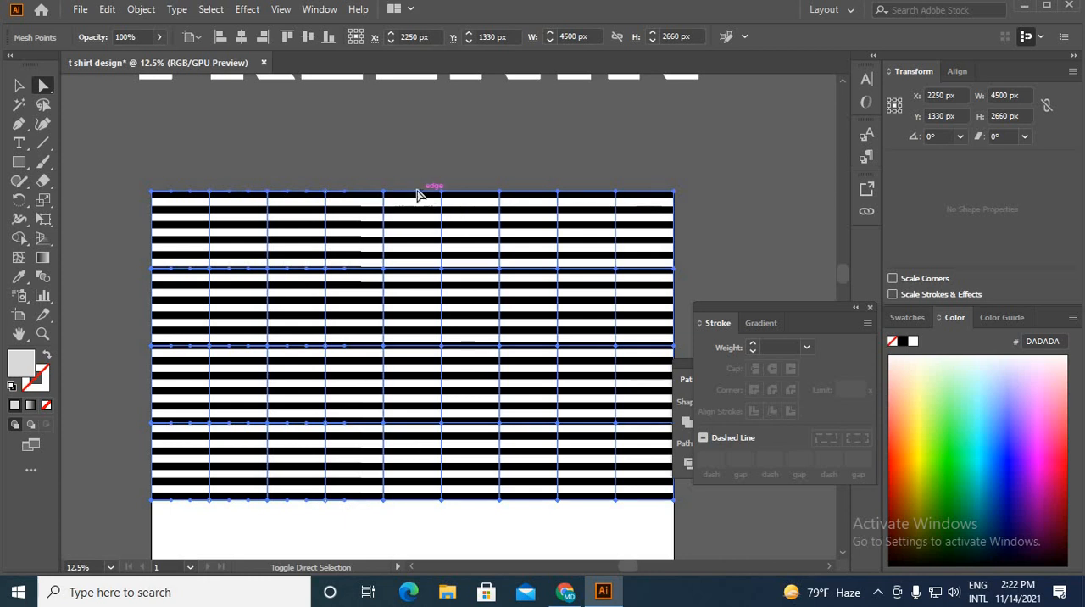
left_click_drag(433, 184, 455, 533)
left_click_drag(548, 181, 588, 527)
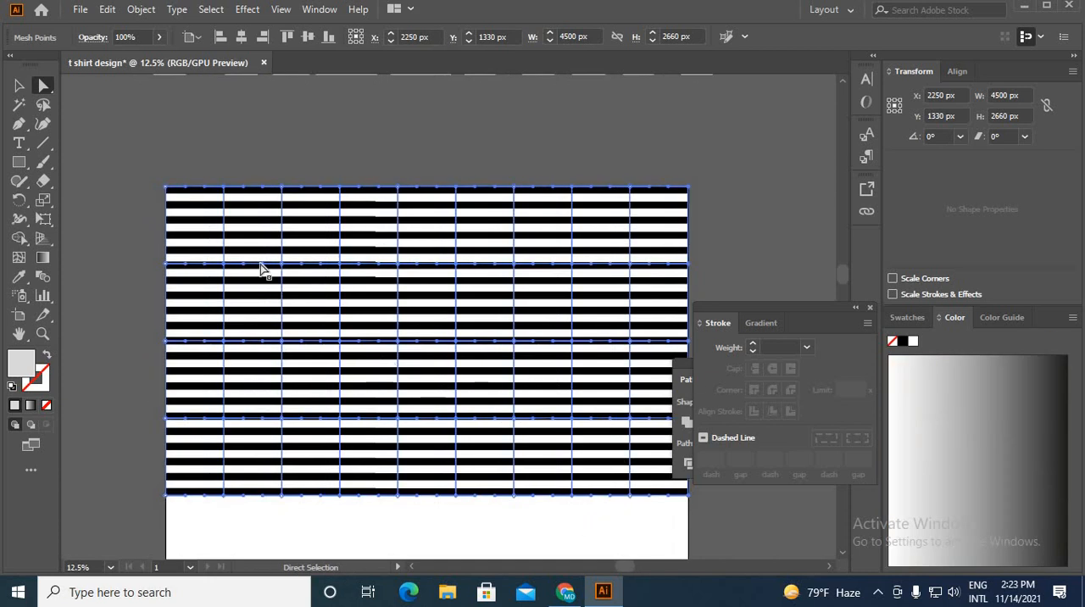
left_click_drag(224, 261, 227, 228)
left_click_drag(295, 341, 297, 343)
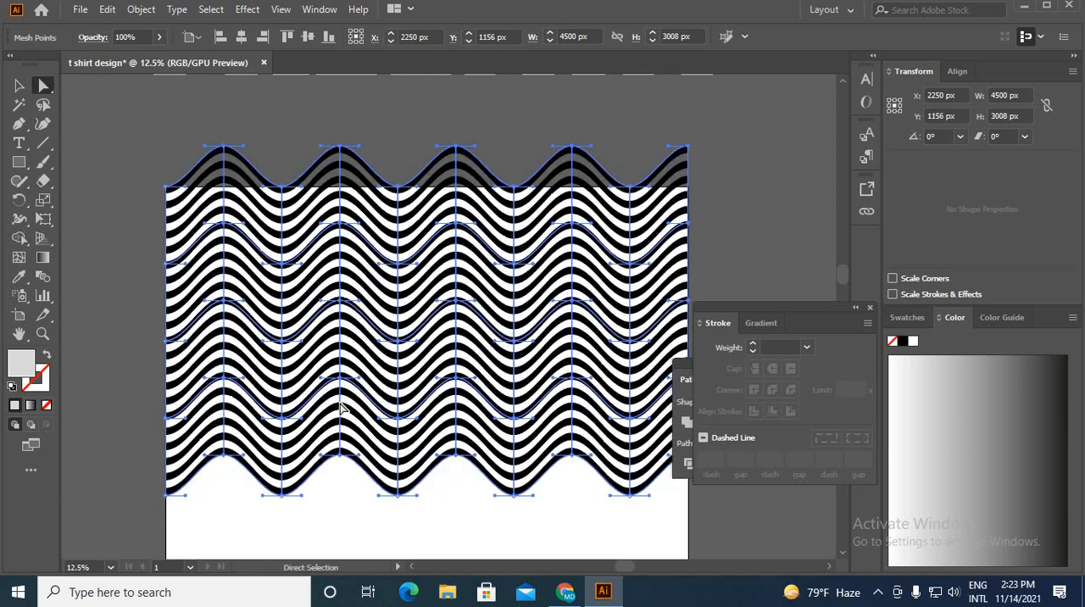
Step: Position the wavy stripes inside the artboard, scaled down to leave a white margin on both sides
key("ctrl+minus")
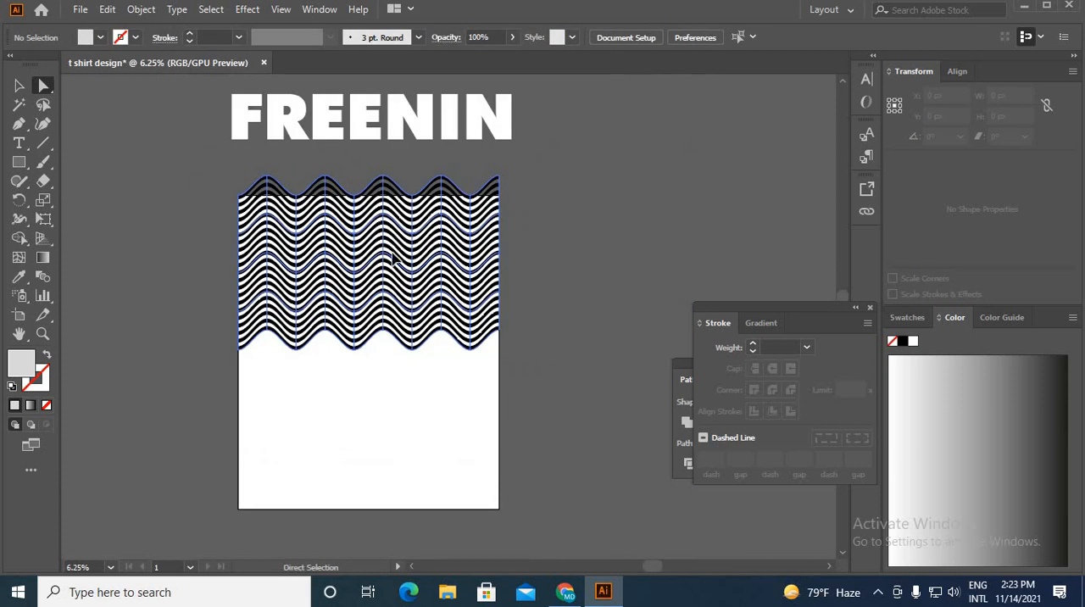
left_click_drag(388, 249, 396, 320)
key("ctrl+z")
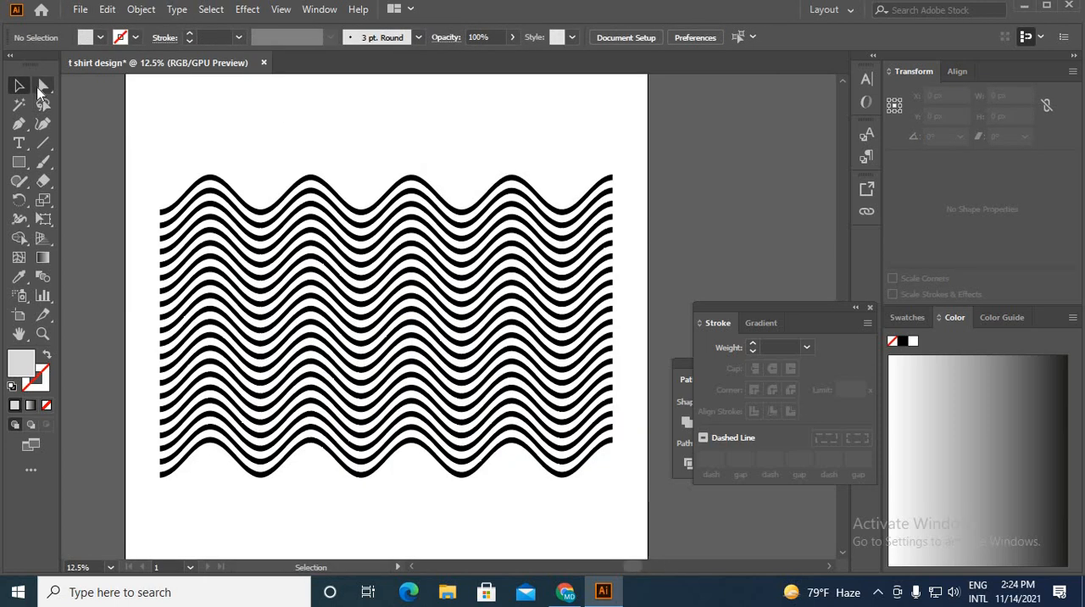
Step: Shift the lower four mesh points under the first wave crest alternately right and left to distort the stripes
left_click(45, 86)
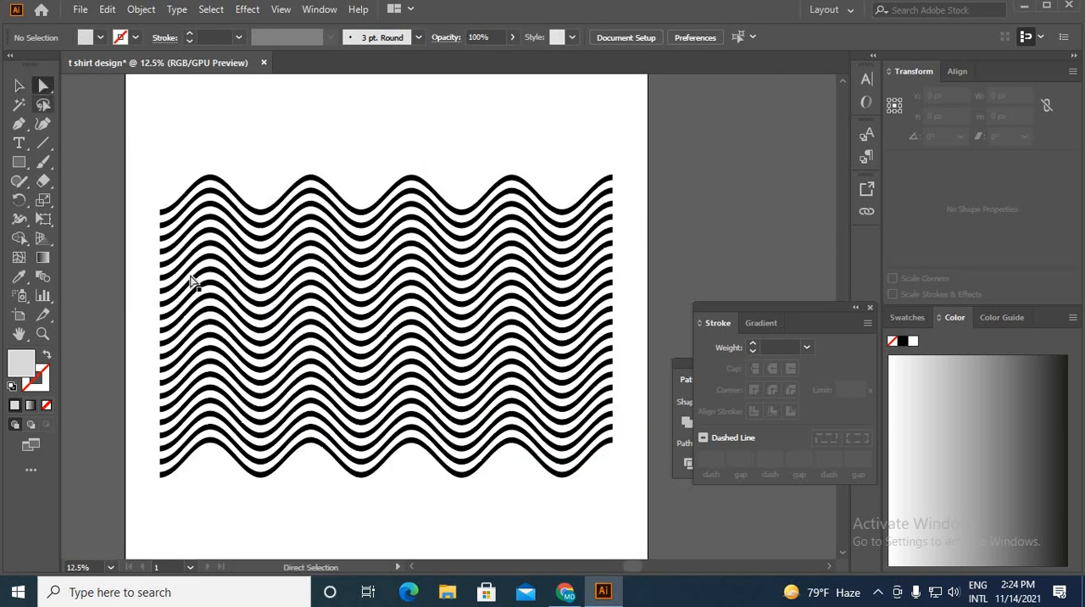
left_click(210, 247)
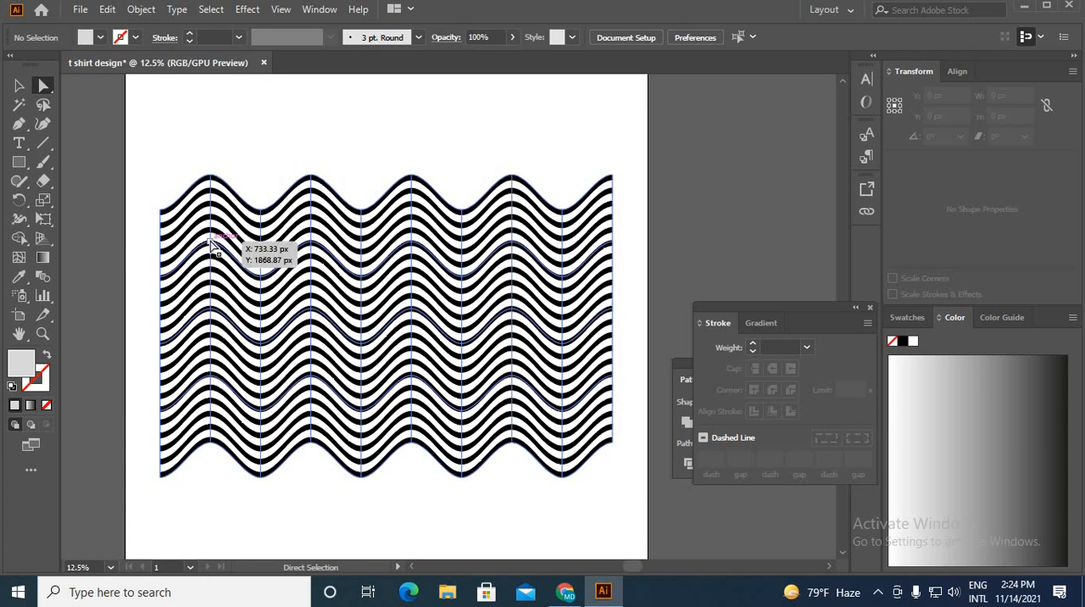
left_click_drag(211, 244, 228, 240)
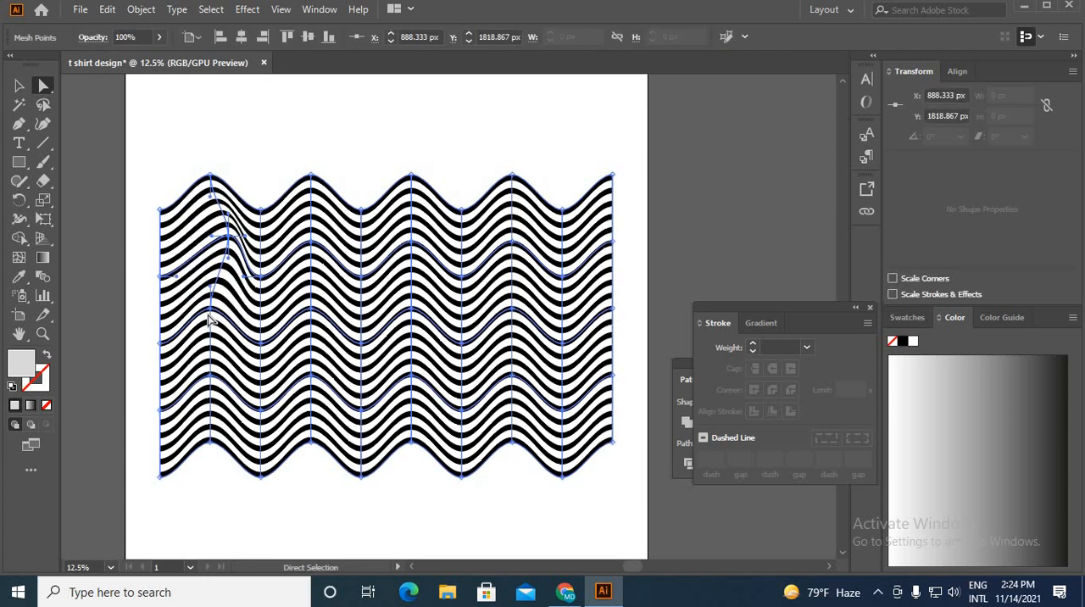
left_click_drag(212, 314, 194, 313)
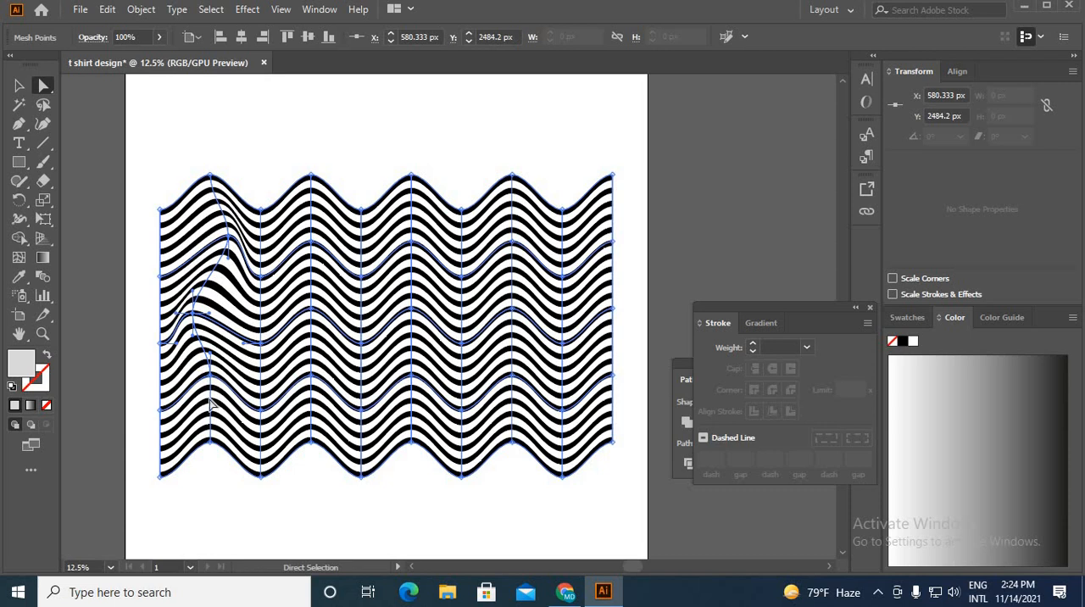
left_click_drag(211, 376, 218, 378)
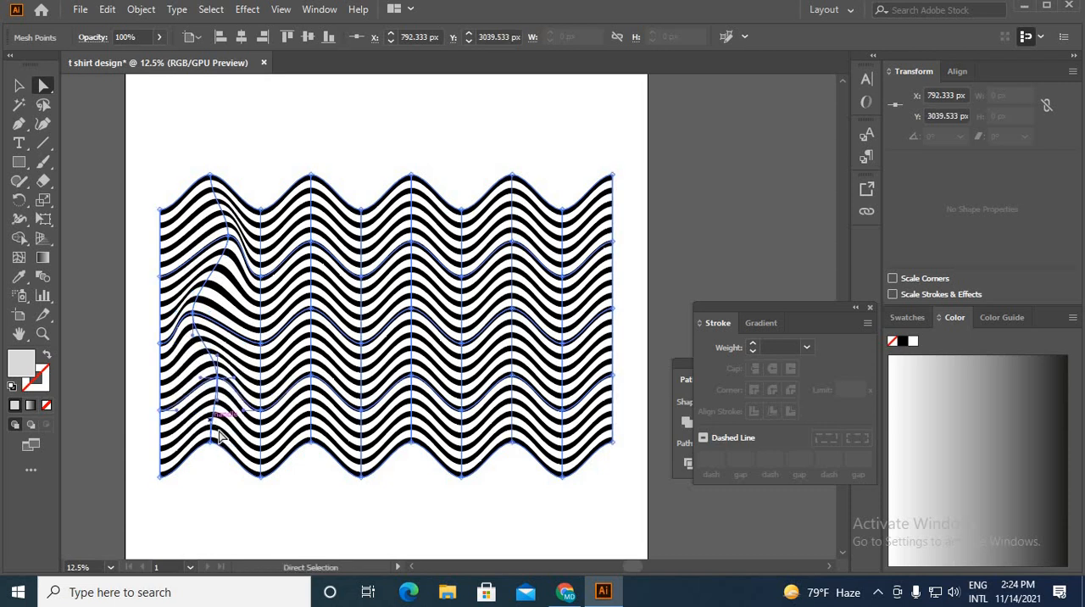
left_click_drag(211, 442, 188, 440)
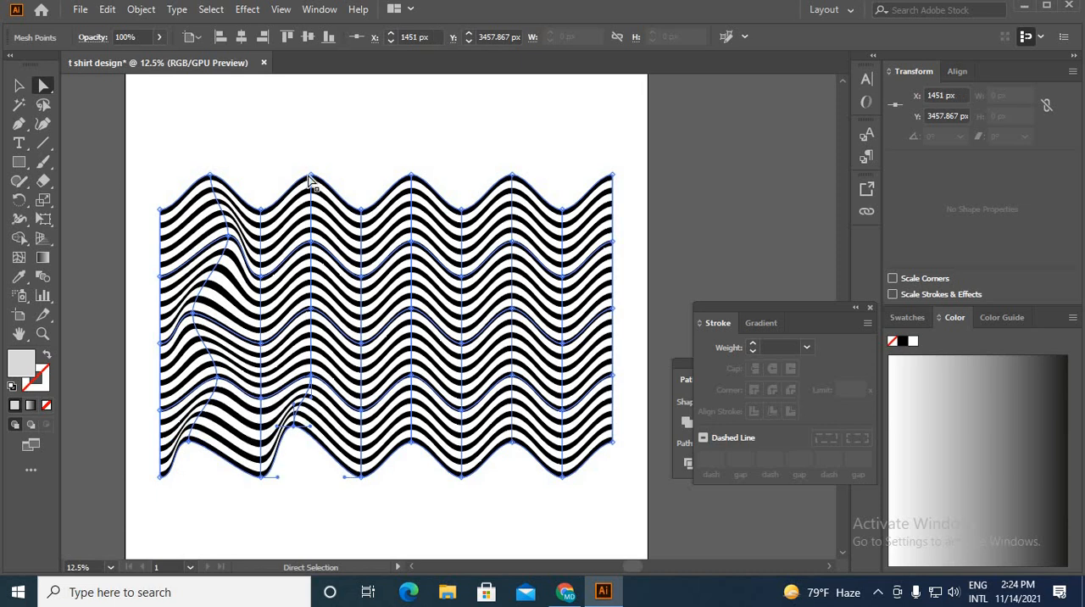
Step: Shift scattered mesh points across the rest of the stripes in different directions to make the waves irregular
left_click_drag(310, 175, 289, 164)
left_click_drag(413, 311, 426, 289)
mouse_move(360, 278)
left_mouse_down()
mouse_move(358, 207)
mouse_move(359, 257)
left_mouse_up()
left_click_drag(360, 354, 375, 354)
mouse_move(512, 375)
left_mouse_down()
mouse_move(512, 390)
mouse_move(508, 372)
left_mouse_up()
left_click(514, 426)
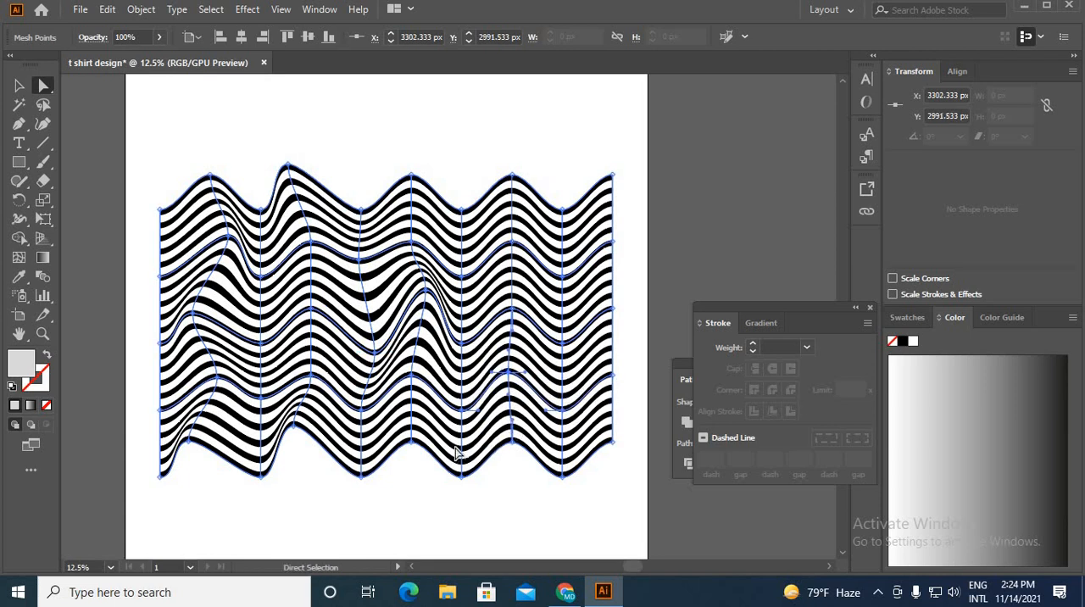
left_click_drag(461, 410, 476, 405)
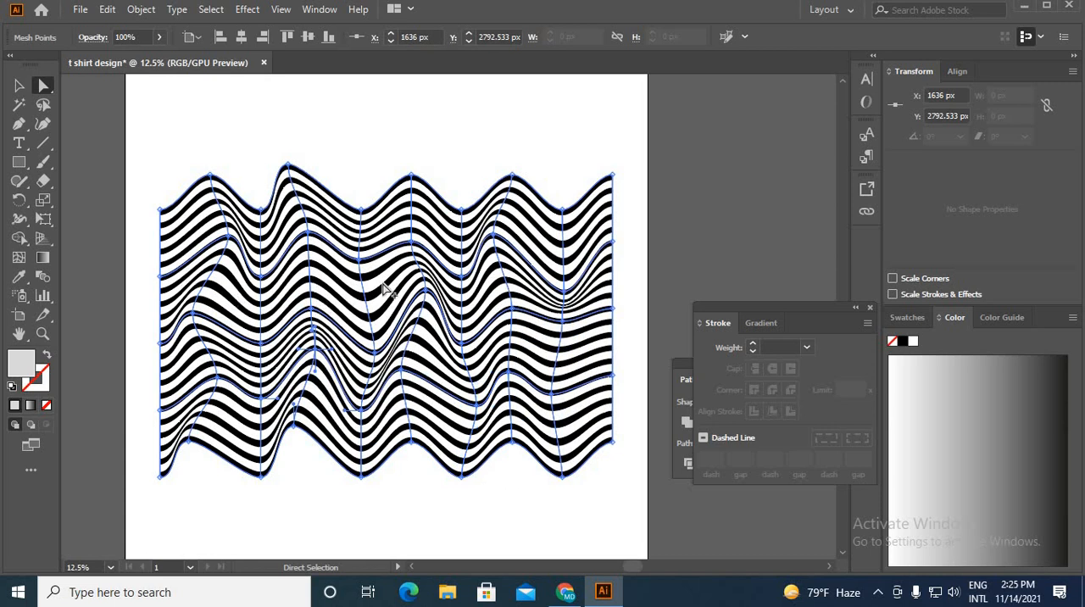
scroll(395, 282, "down", 2)
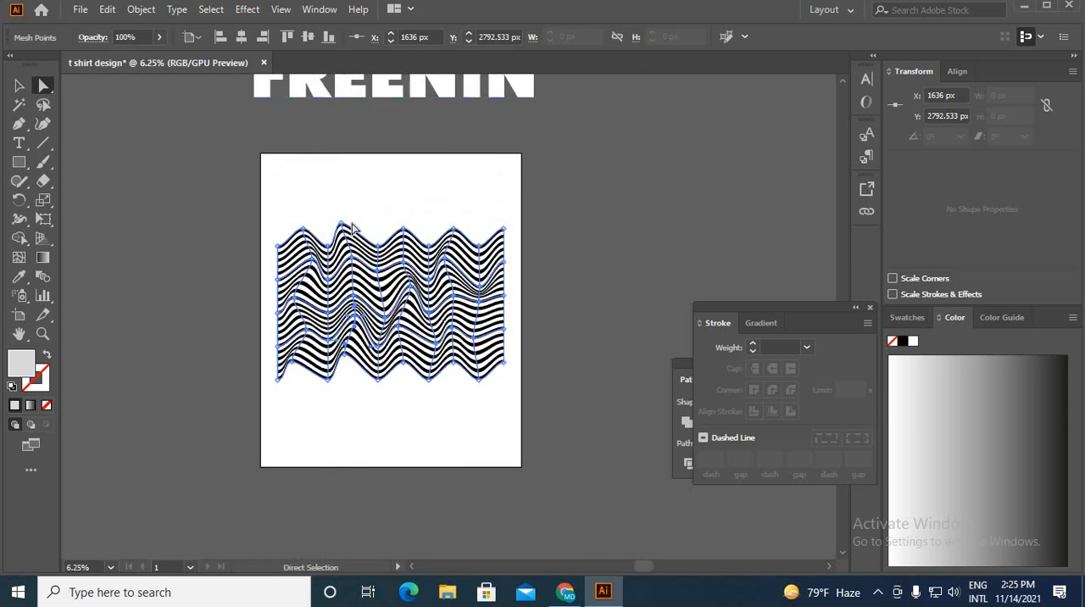
Step: Move the whole distorted stripe pattern off the artboard to the empty area on its right
left_click(336, 196)
left_click_drag(334, 191, 484, 415)
left_click_drag(484, 415, 486, 417)
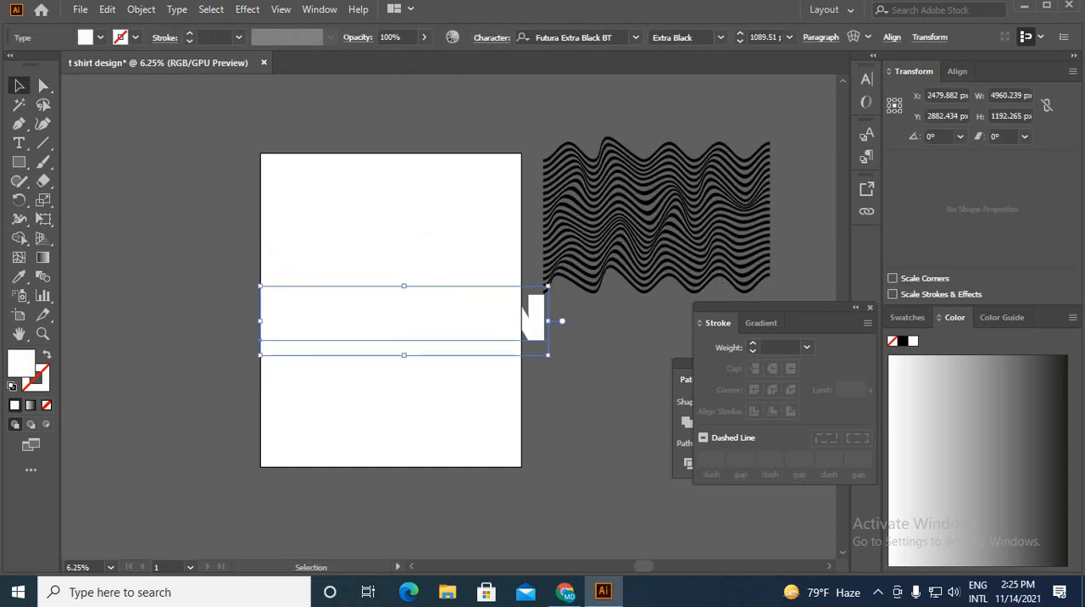
Step: Fill the FREENIN text over the artboard with black 000000 and scale it down to fit the artboard's width
double_click(22, 363)
left_click(652, 395)
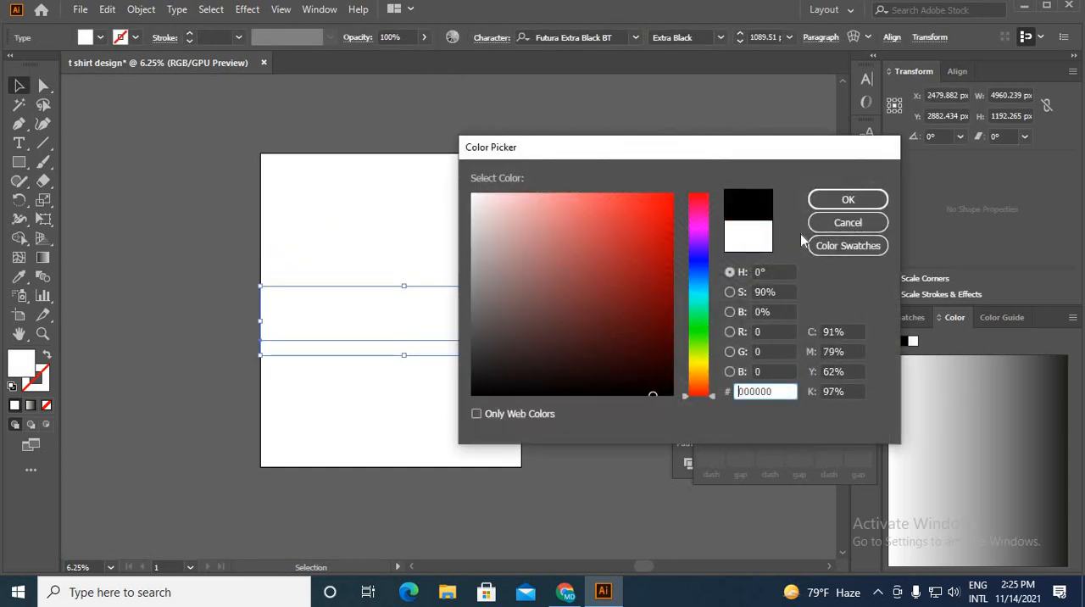
left_click(852, 195)
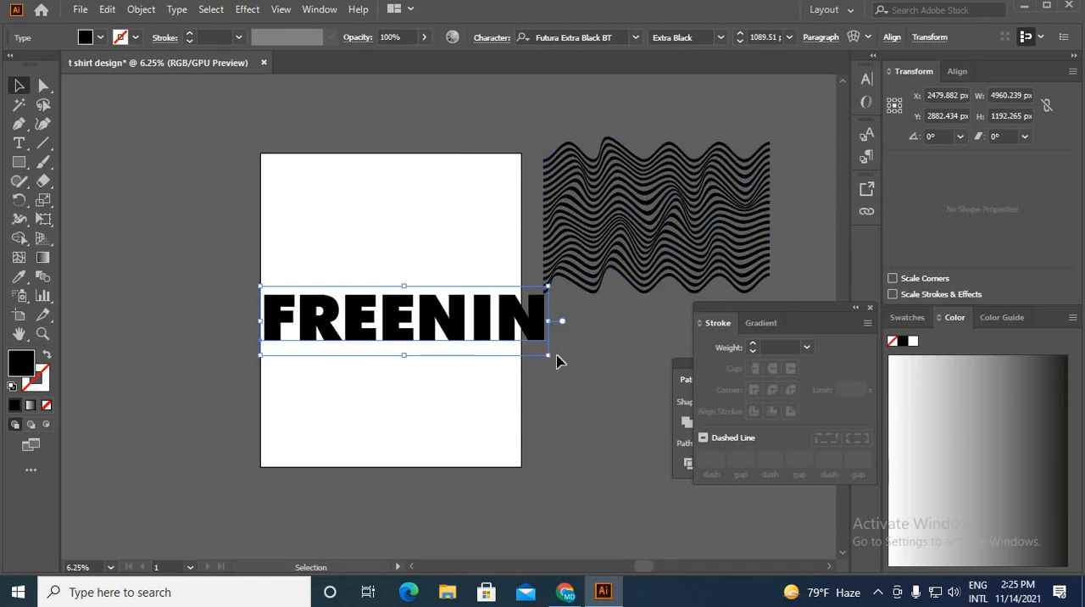
left_click_drag(551, 357, 446, 321)
key("space")
left_click_drag(529, 325, 461, 270)
Step: Change the font of the FREENIN text to Cocogoose
left_click(636, 37)
scroll(758, 451, "down", 5)
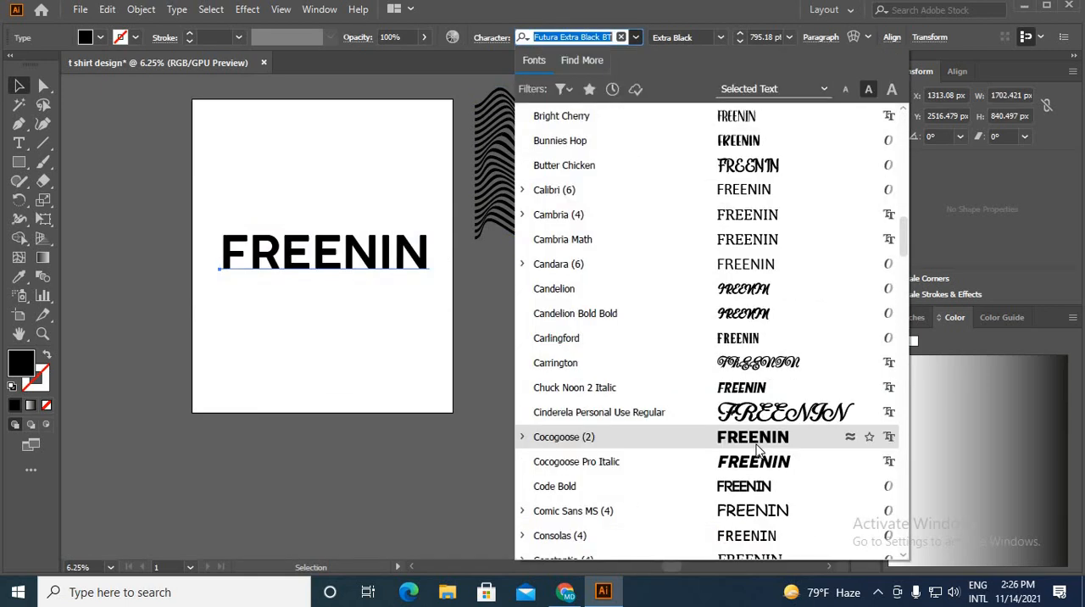
left_click(758, 451)
left_click(444, 305)
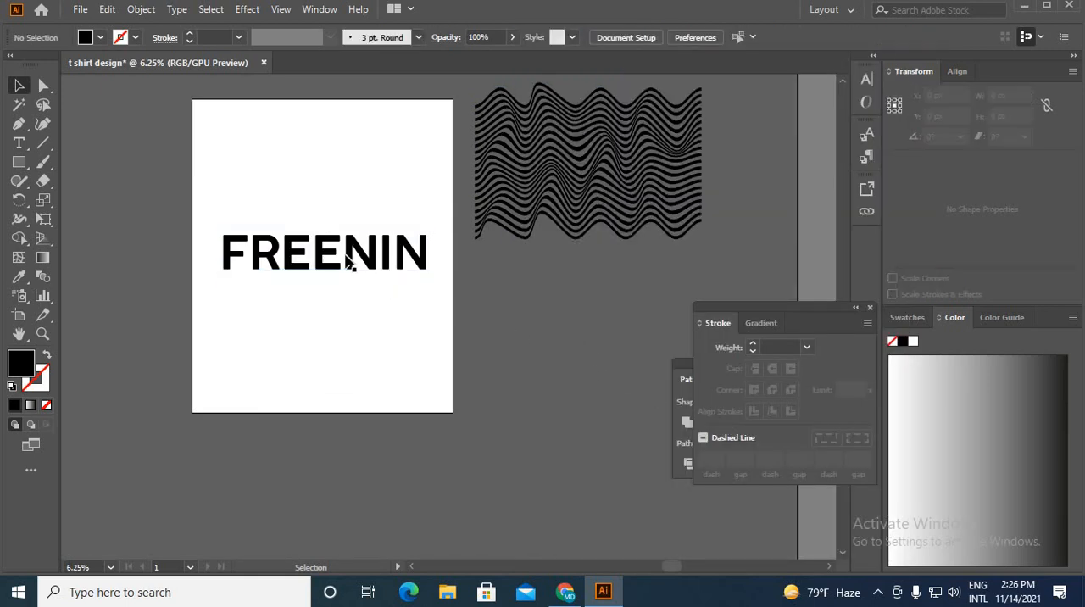
Step: Convert the FREENIN text to outlines
scroll(347, 256, "up", 2)
scroll(406, 277, "down", 1)
scroll(322, 278, "up", 2)
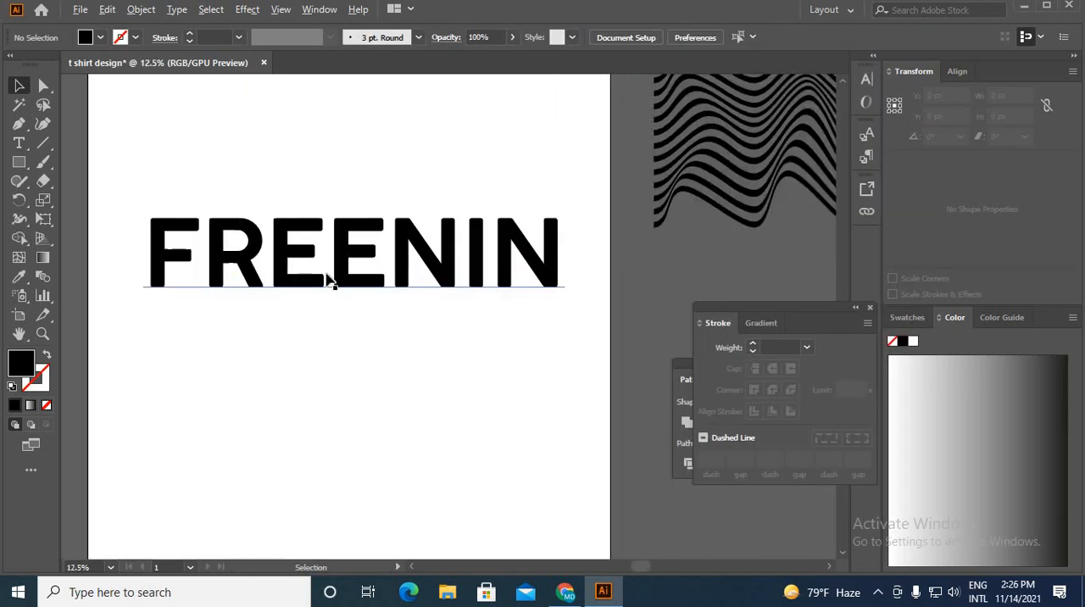
left_click(328, 280)
right_click(331, 281)
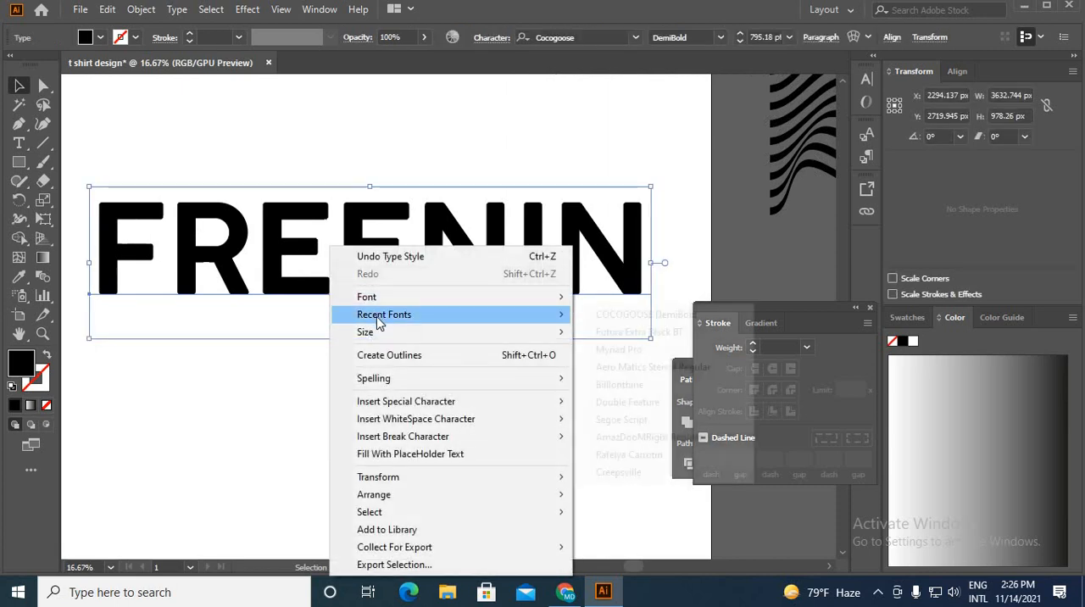
mouse_move(379, 322)
left_click(393, 356)
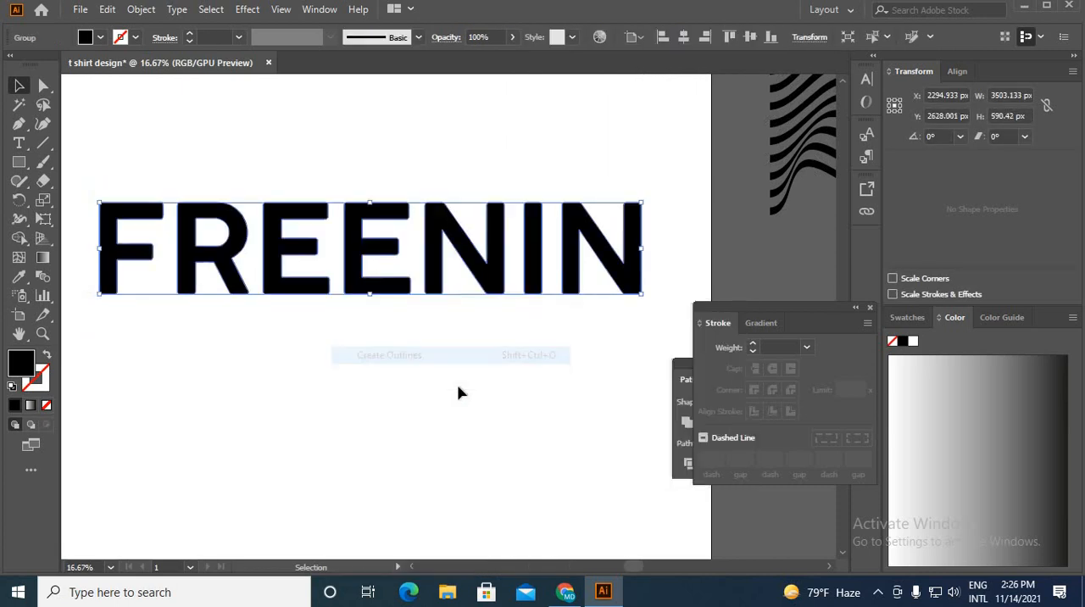
left_click(460, 392)
Step: Stretch the outlined FREENIN lettering vertically to about 1258 px high, keeping its width
scroll(411, 303, "down", 2)
left_click(412, 316)
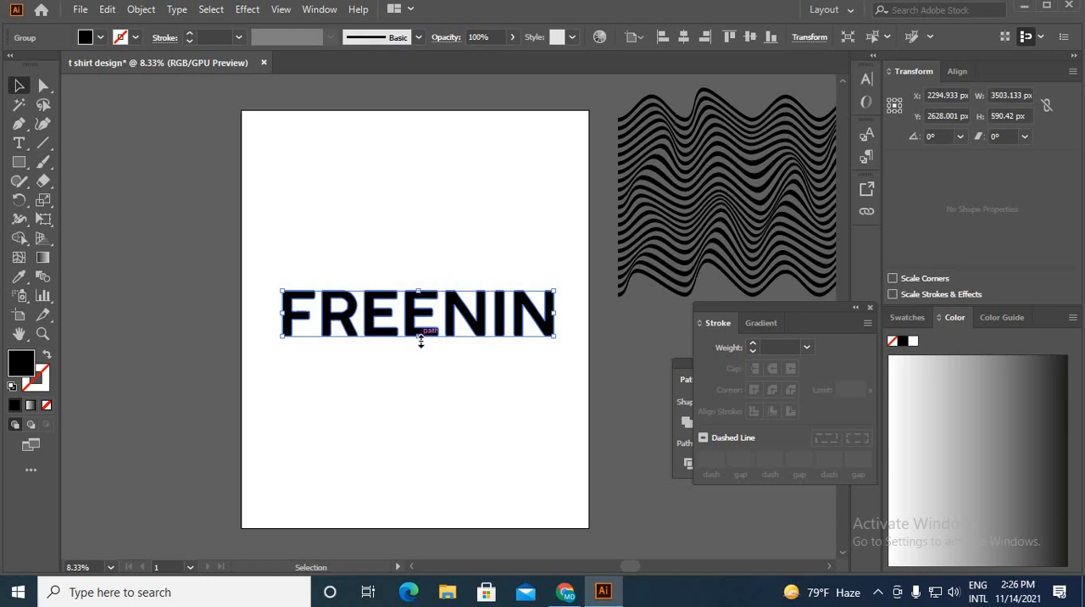
left_click_drag(420, 339, 431, 390)
left_click(438, 439)
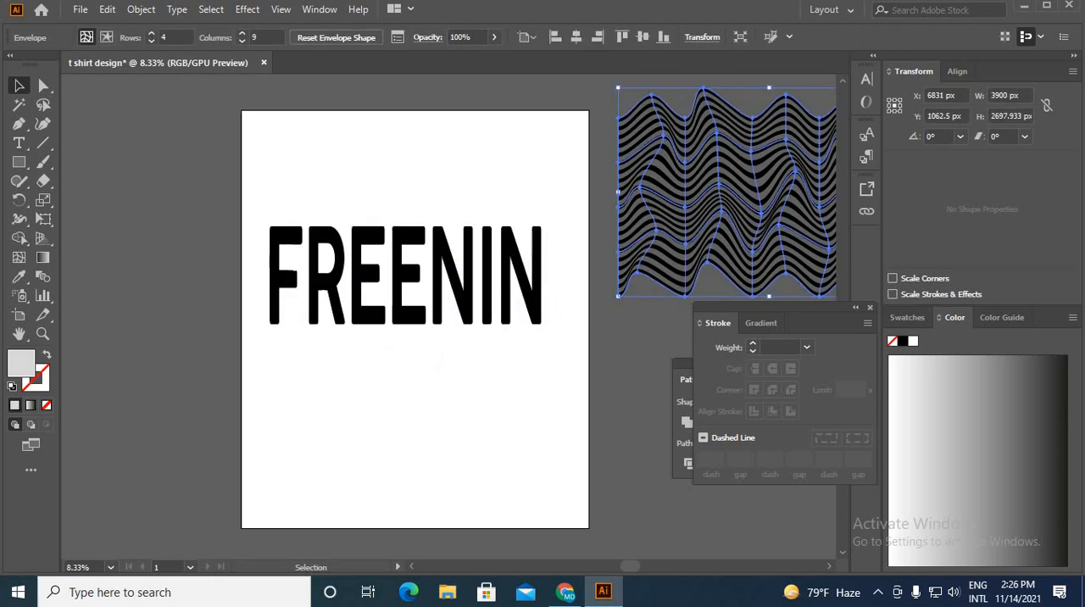
Step: Place the wavy stripes to the left of the artboard and expand their envelope mesh
scroll(649, 209, "down", 2)
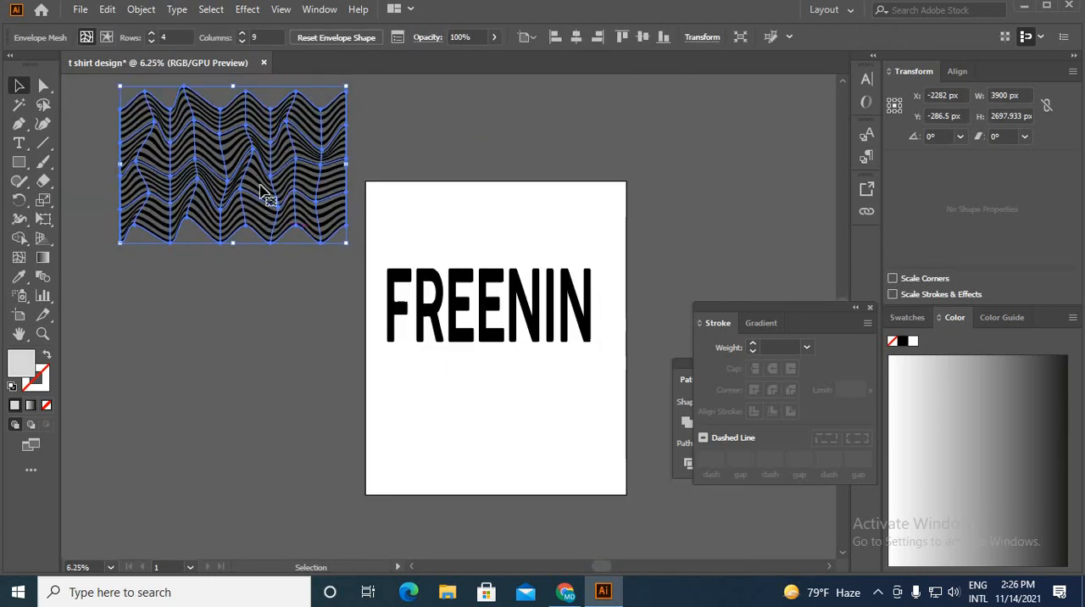
left_click(143, 10)
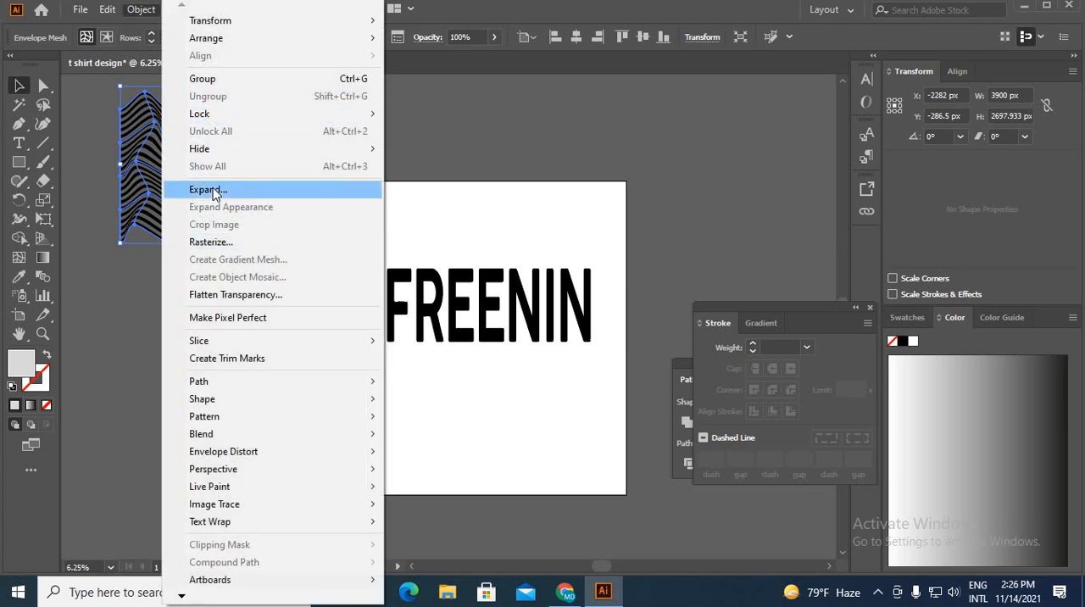
left_click(212, 191)
left_click(488, 387)
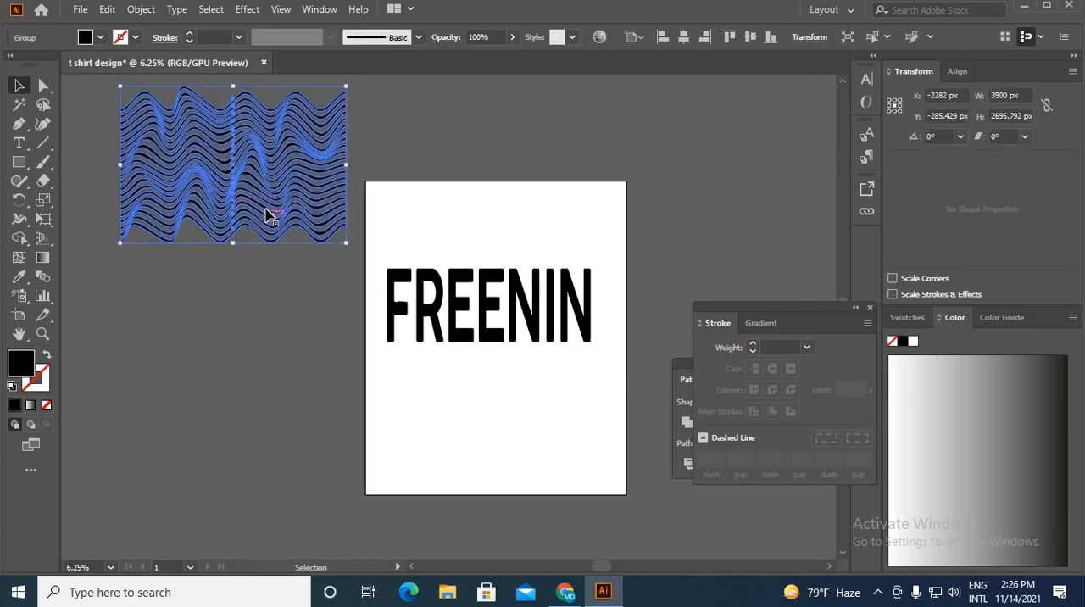
Step: Ungroup the expanded wavy stripes
right_click(240, 136)
left_click(292, 268)
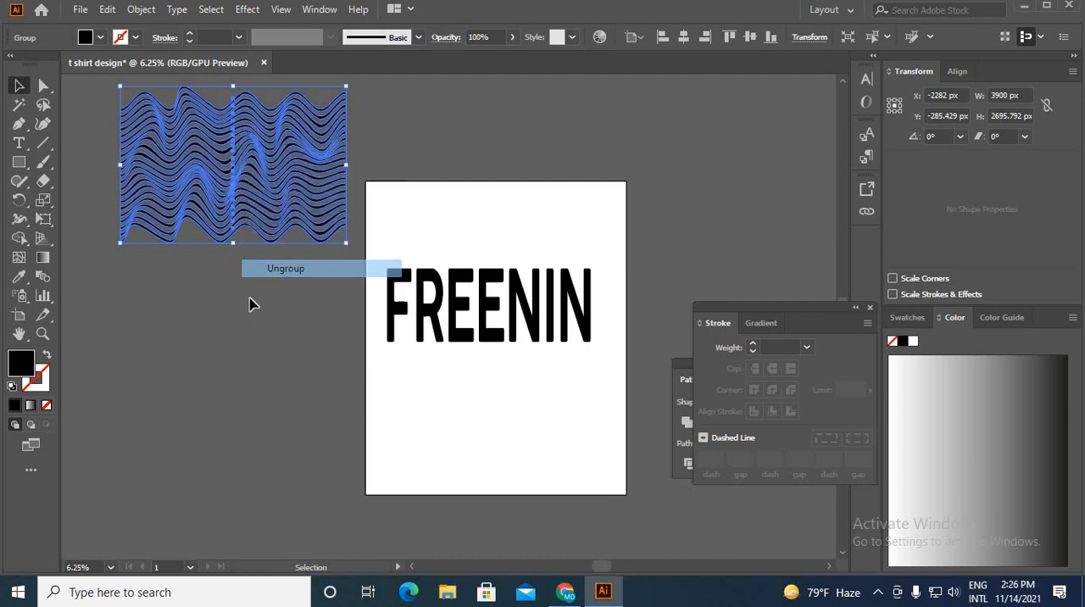
left_click(249, 292)
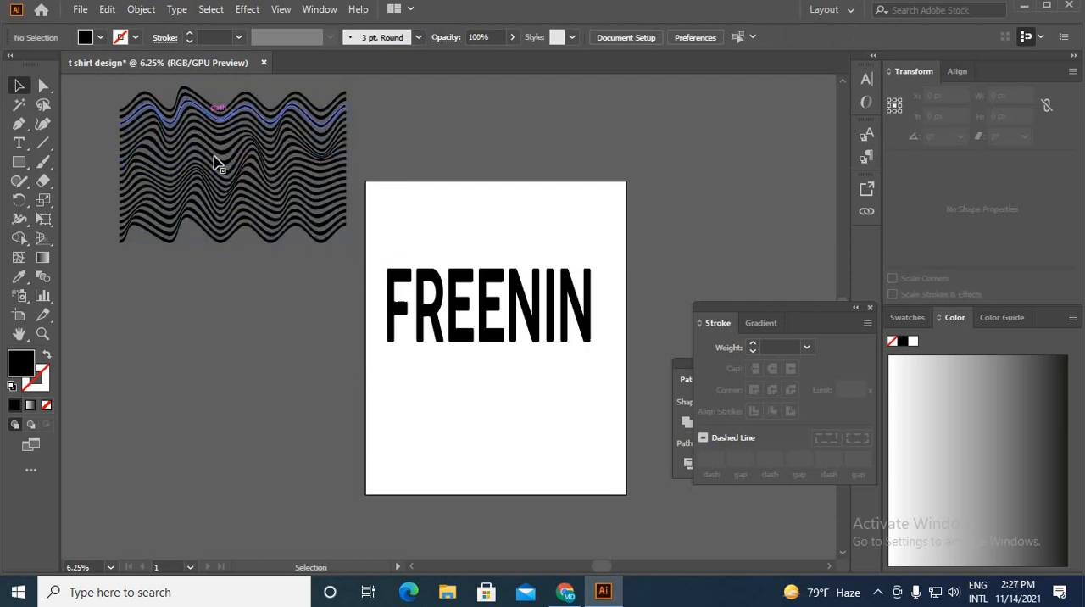
left_click_drag(254, 266, 262, 319)
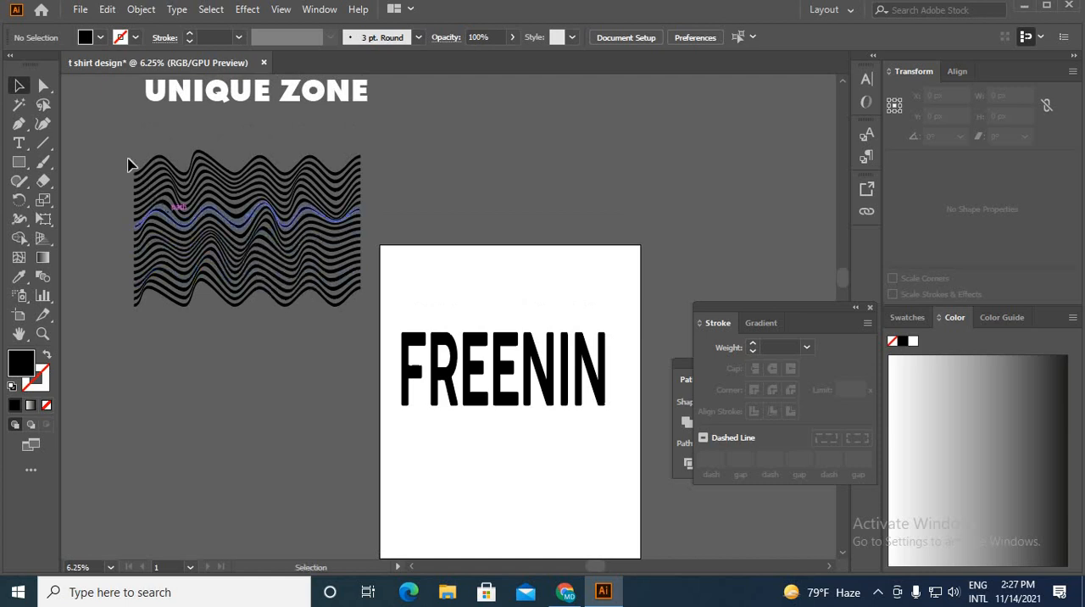
Step: Resize all the wavy stripes to about 3745 by 1893 px and position them just above the FREENIN lettering
left_click_drag(118, 147, 283, 365)
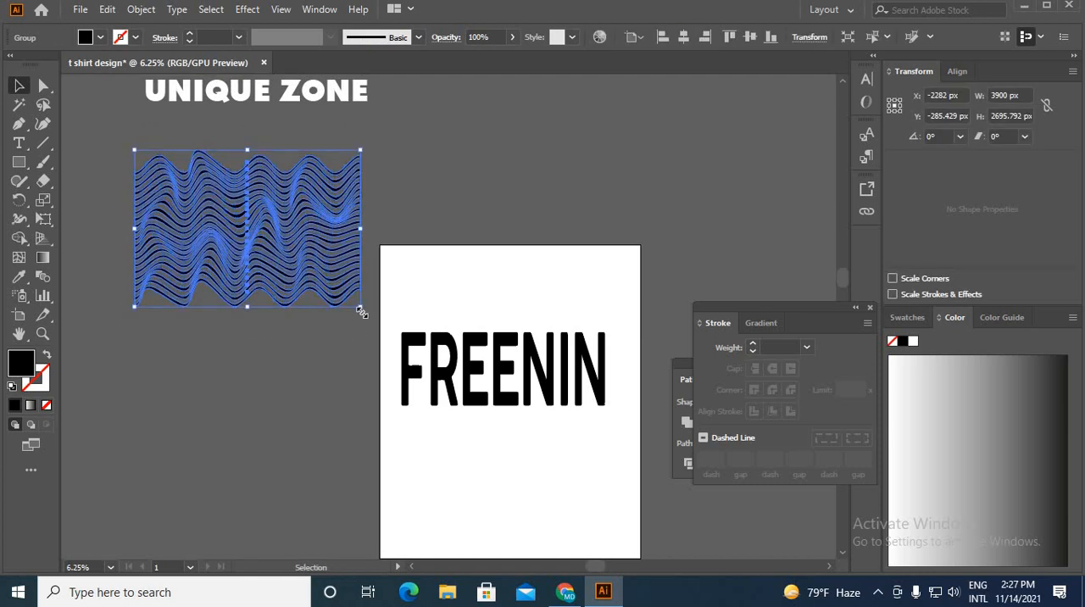
left_click_drag(361, 310, 577, 387)
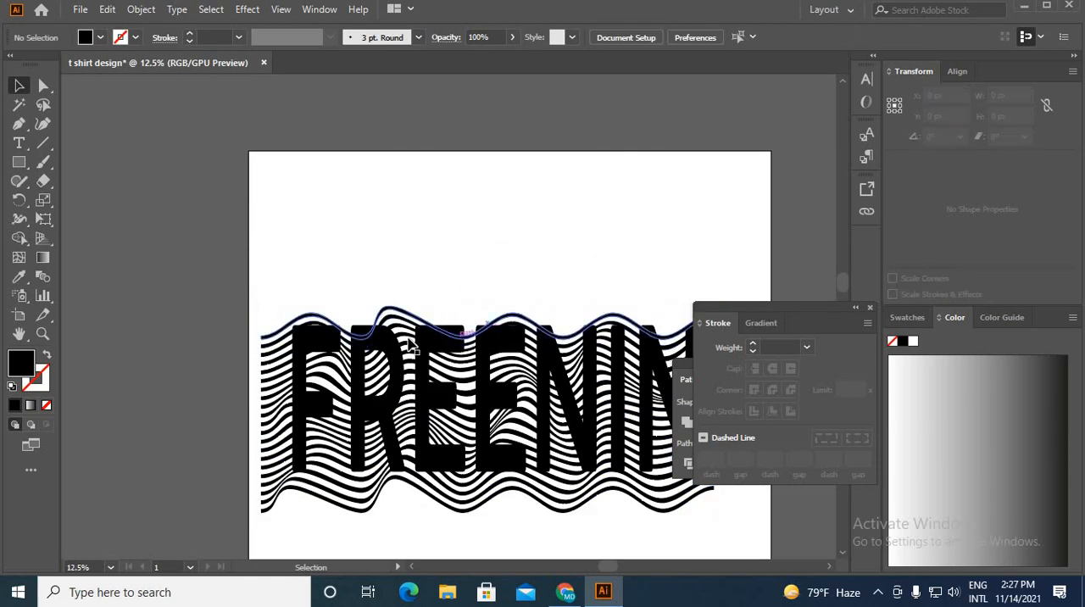
scroll(396, 327, "up", 1)
left_click(539, 315)
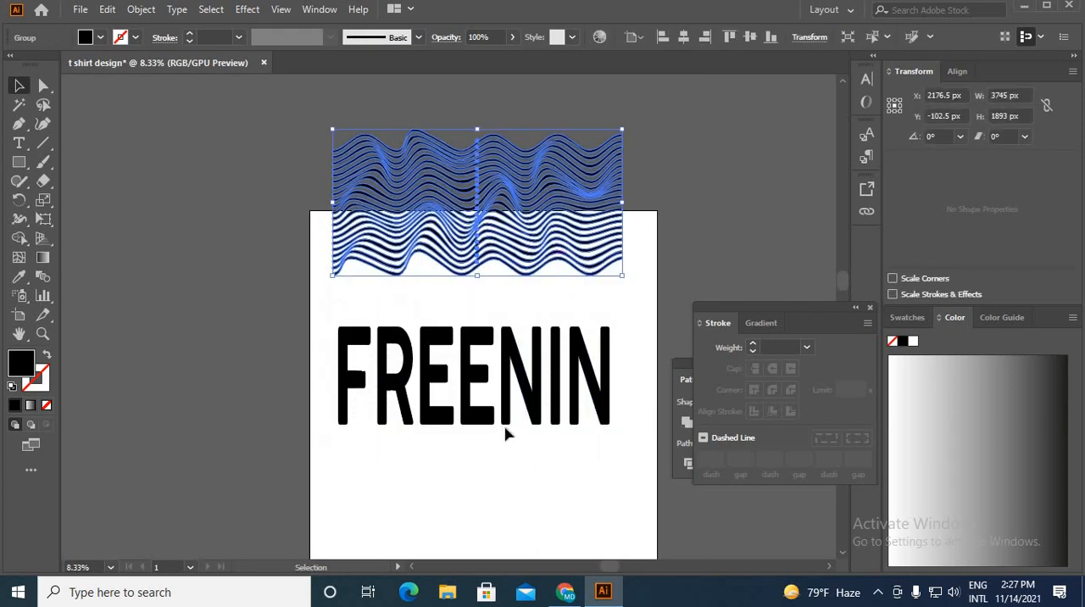
Step: Ungroup the outlined FREENIN letters and select all of their paths
left_click(496, 424)
right_click(497, 424)
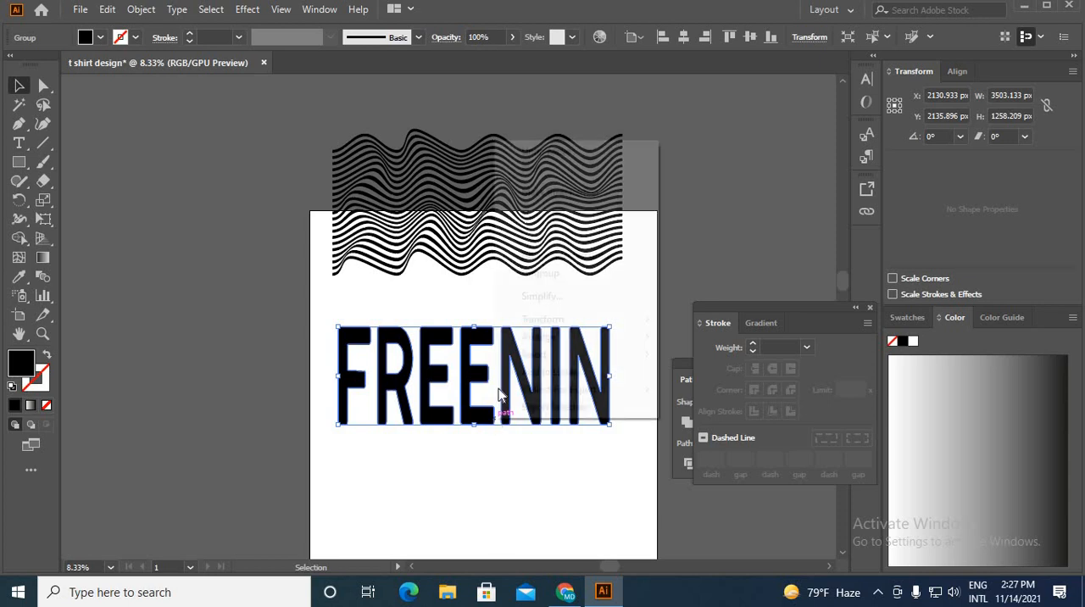
left_click(501, 272)
left_click(331, 328)
key("a")
left_click_drag(331, 329, 630, 476)
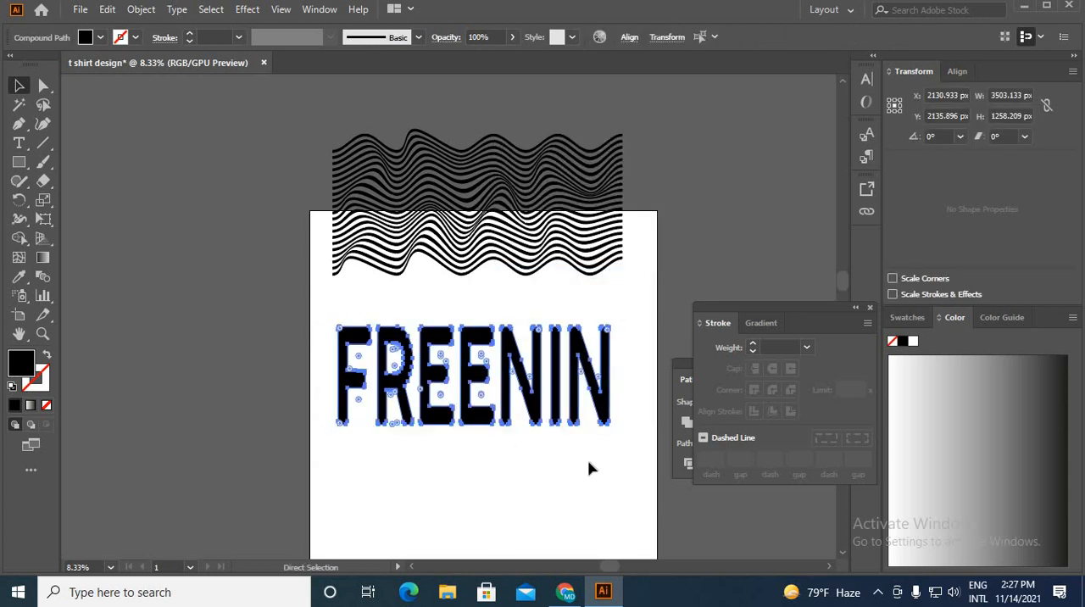
key("v")
left_click(506, 435)
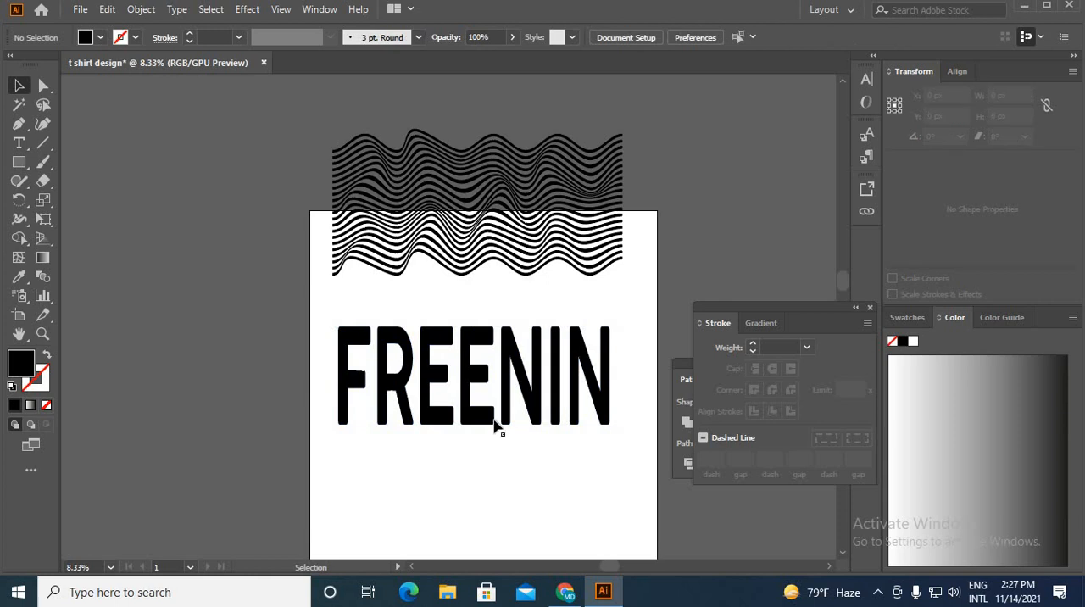
Step: Make a compound path from the outlined FREENIN lettering
left_click(497, 426)
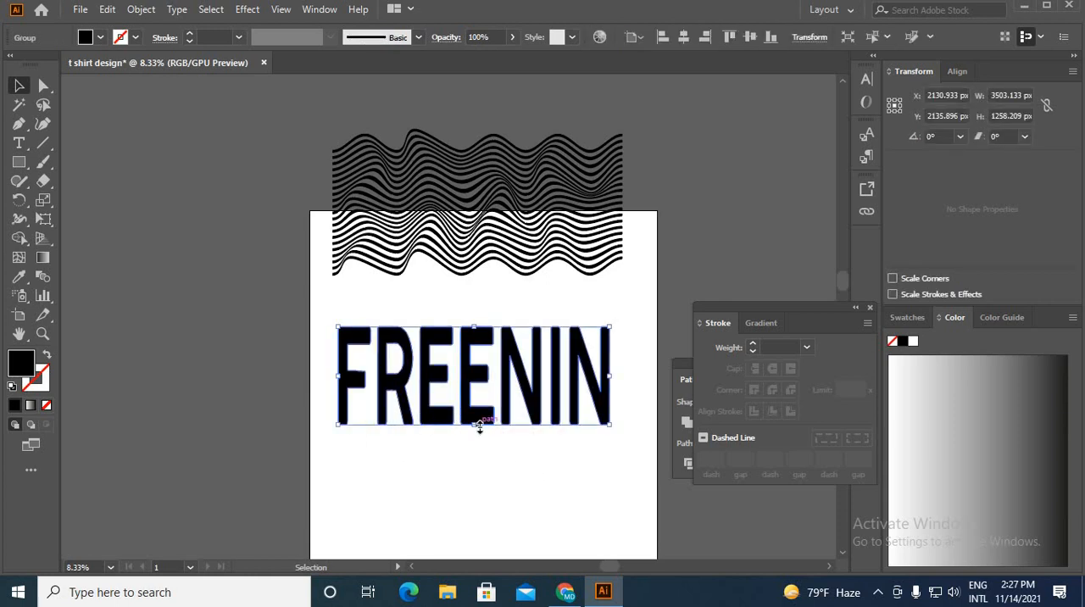
left_click(141, 10)
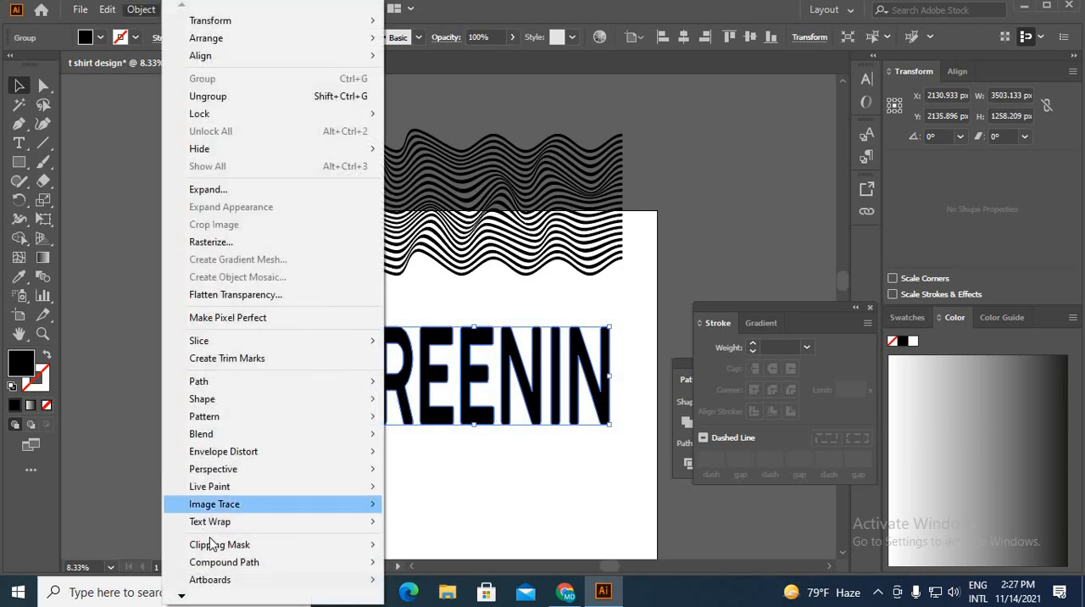
mouse_move(249, 567)
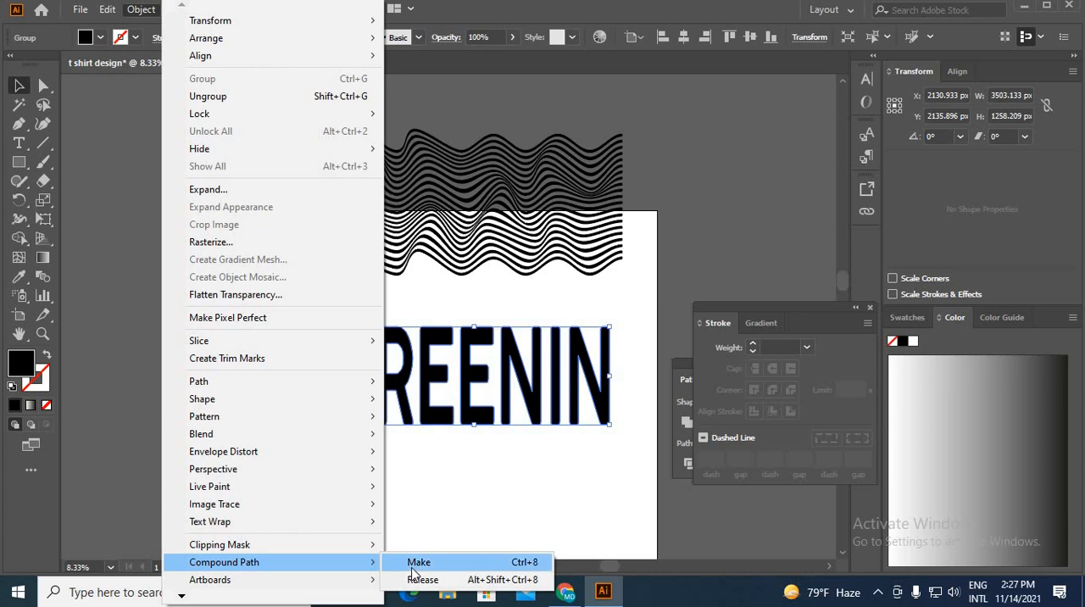
left_click(415, 563)
Step: Ungroup the wavy stripes, then reselect all of them and group them again
right_click(437, 244)
left_click(481, 374)
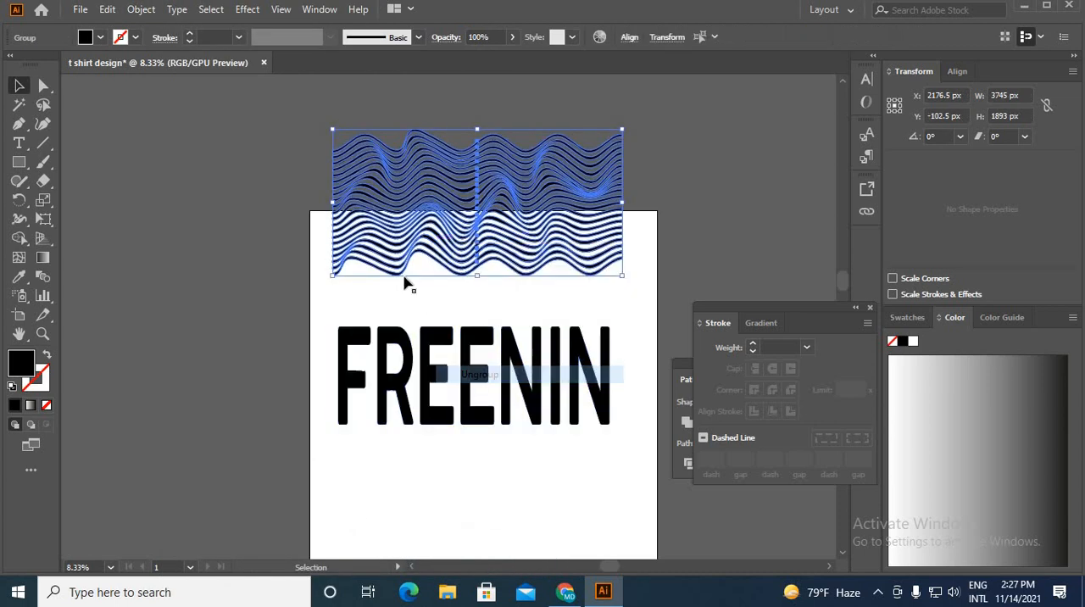
left_click(378, 122)
left_click_drag(477, 302, 475, 298)
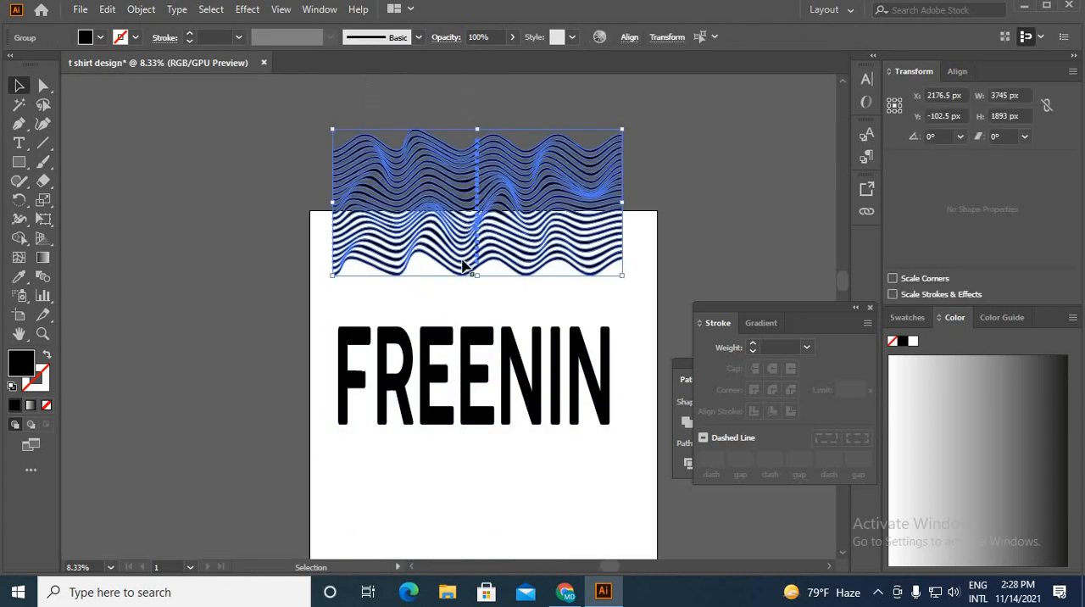
key("ctrl+g")
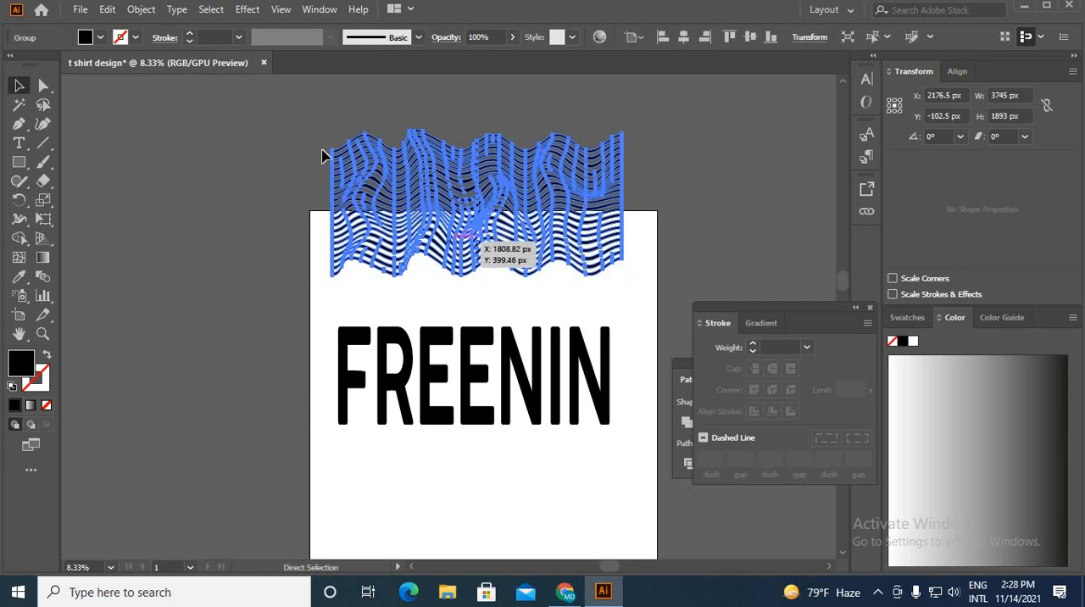
Step: Make a compound path from the wavy stripes and move it over the FREENIN lettering
left_click(141, 10)
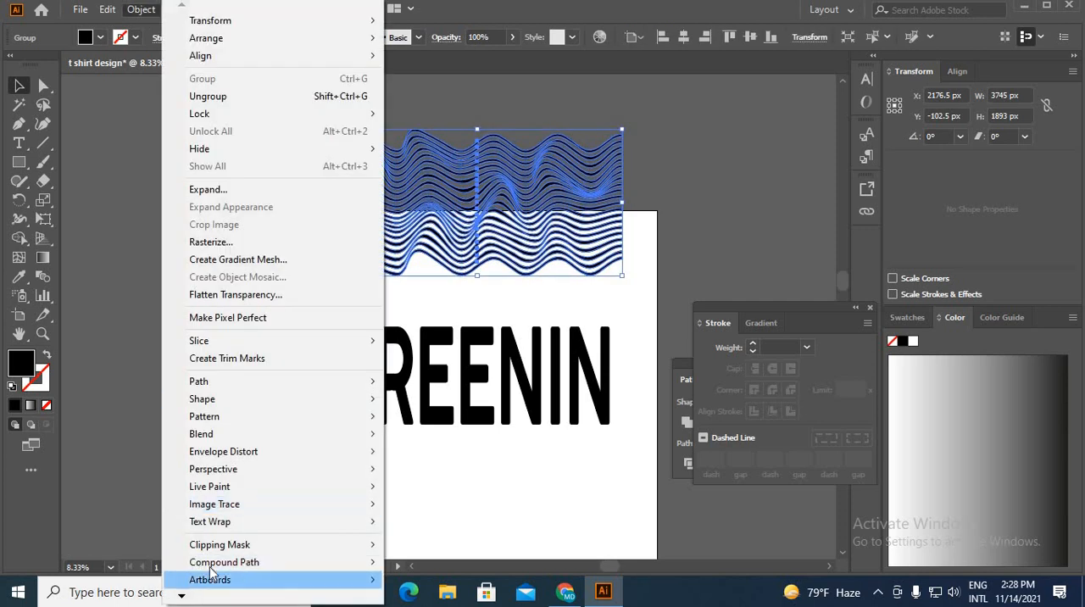
mouse_move(361, 564)
left_click(418, 562)
left_click_drag(429, 249, 426, 417)
left_click(452, 468)
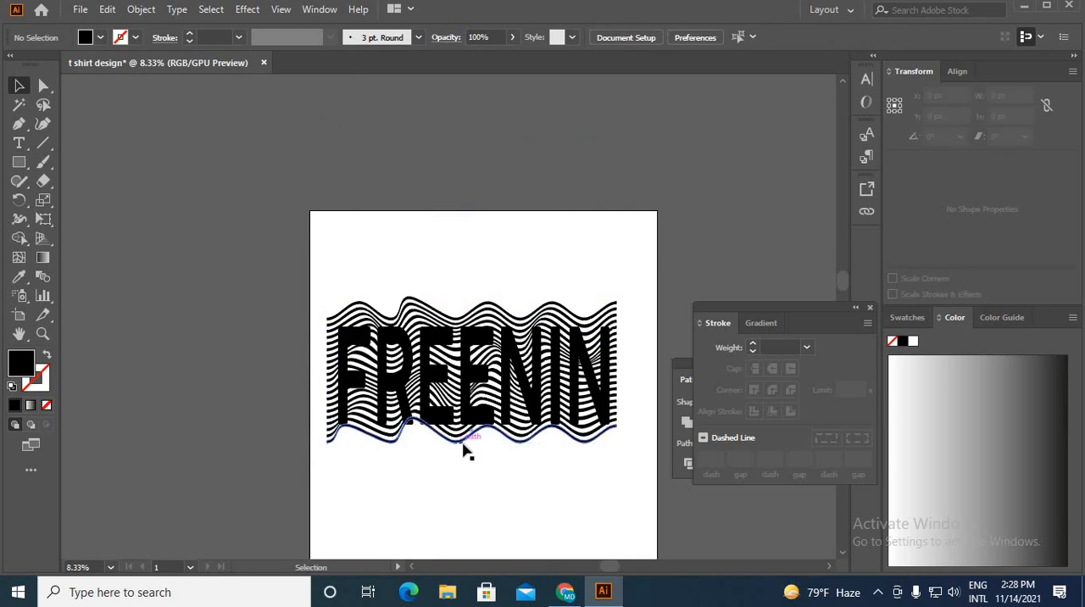
Step: Show the Transparency settings and nudge the wavy stripes slightly down over the FREENIN lettering
key("ctrl+shift+F10")
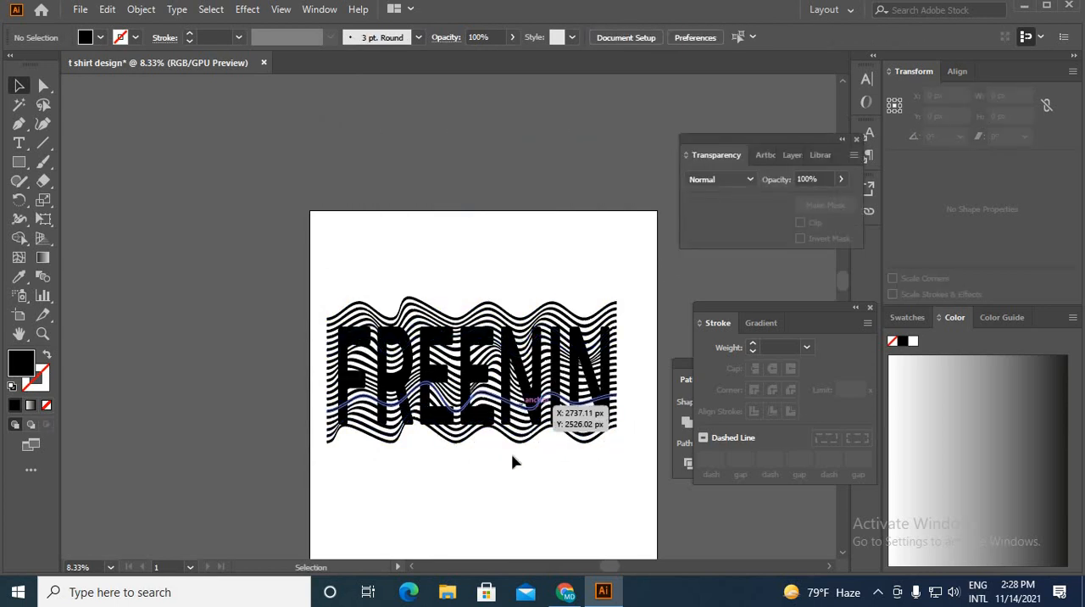
scroll(532, 414, "up", 2)
scroll(462, 212, "down", 2)
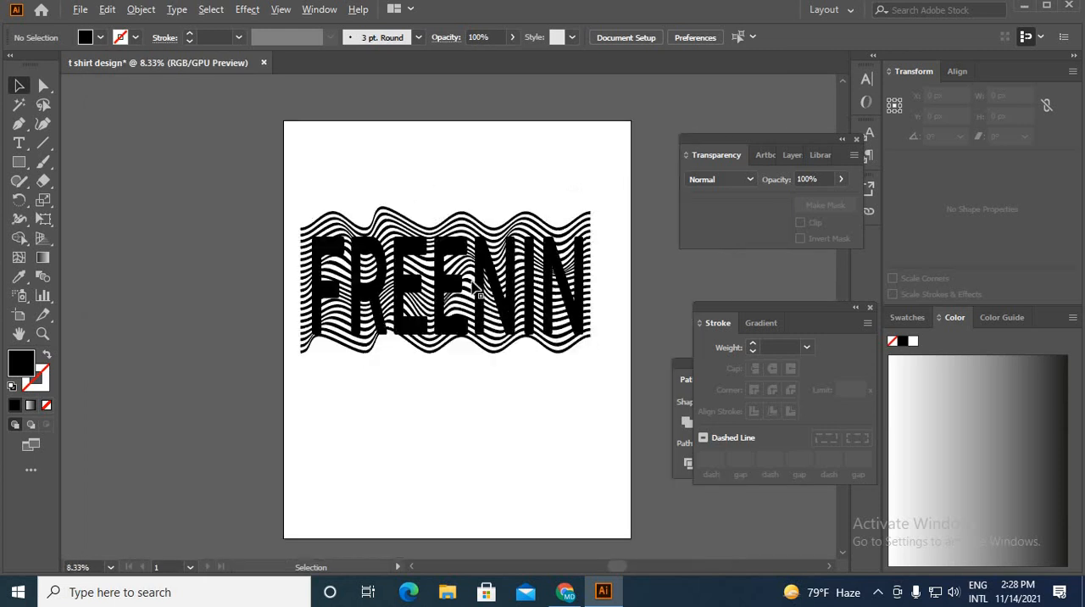
scroll(449, 324, "up", 2)
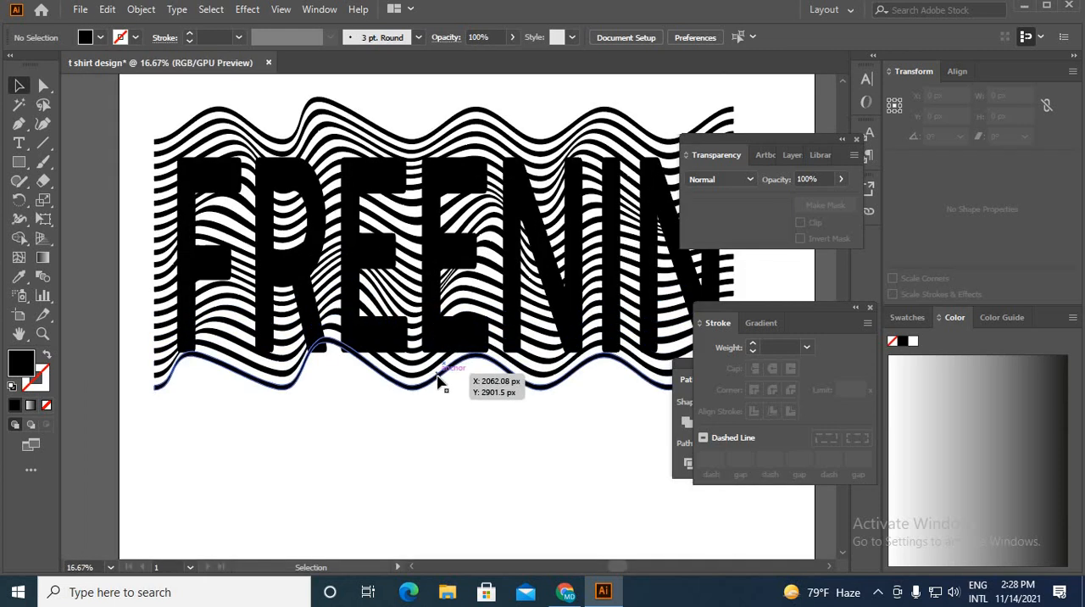
key("ctrl+a")
left_click(456, 445)
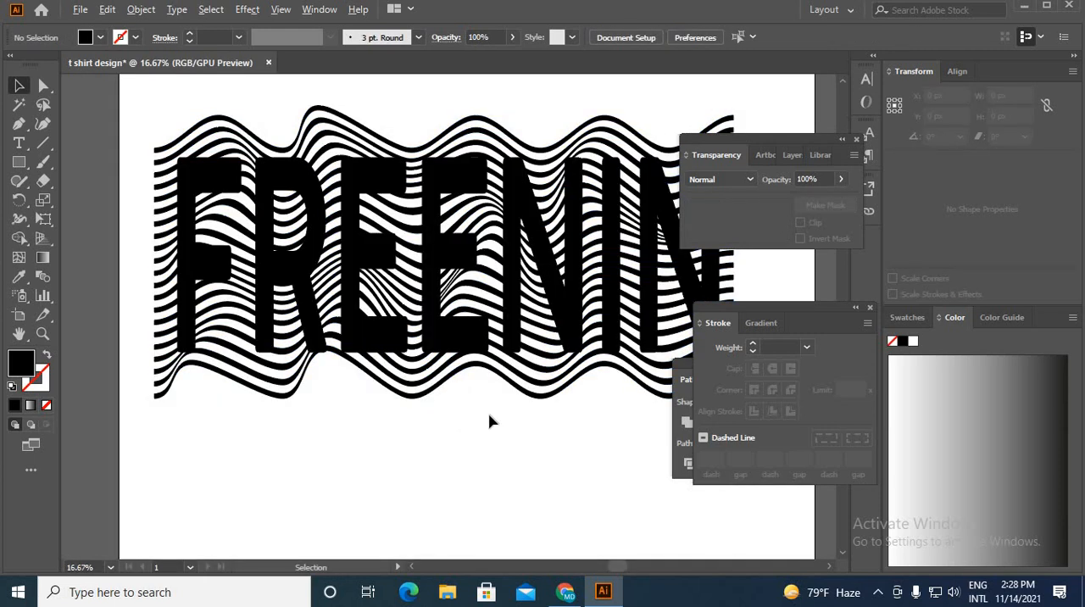
Step: Bring the wavy stripes compound path to the front, above the FREENIN lettering
left_click(521, 388)
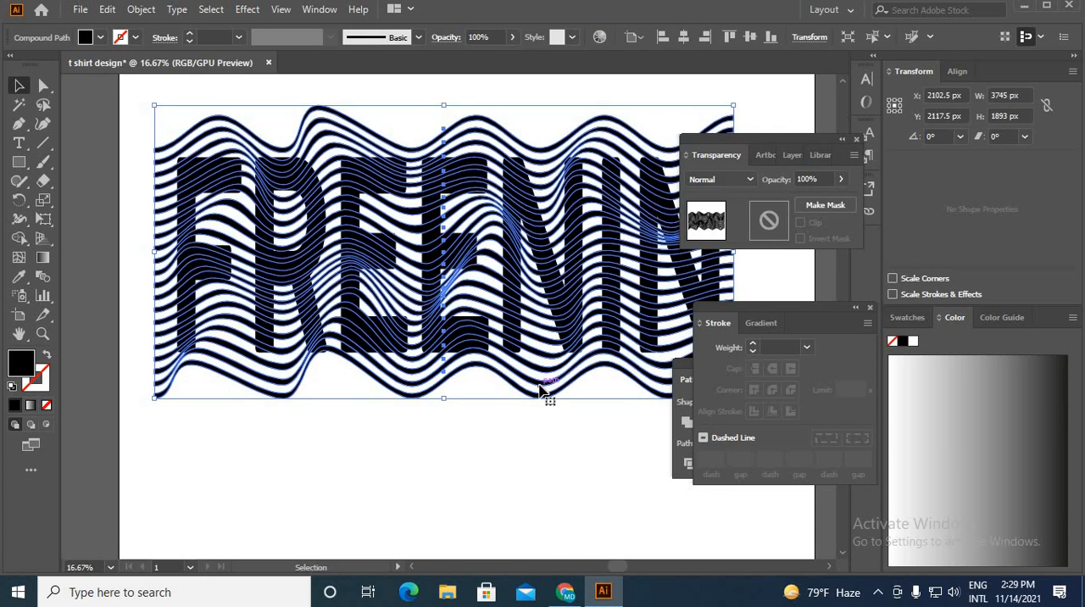
right_click(536, 384)
mouse_move(644, 295)
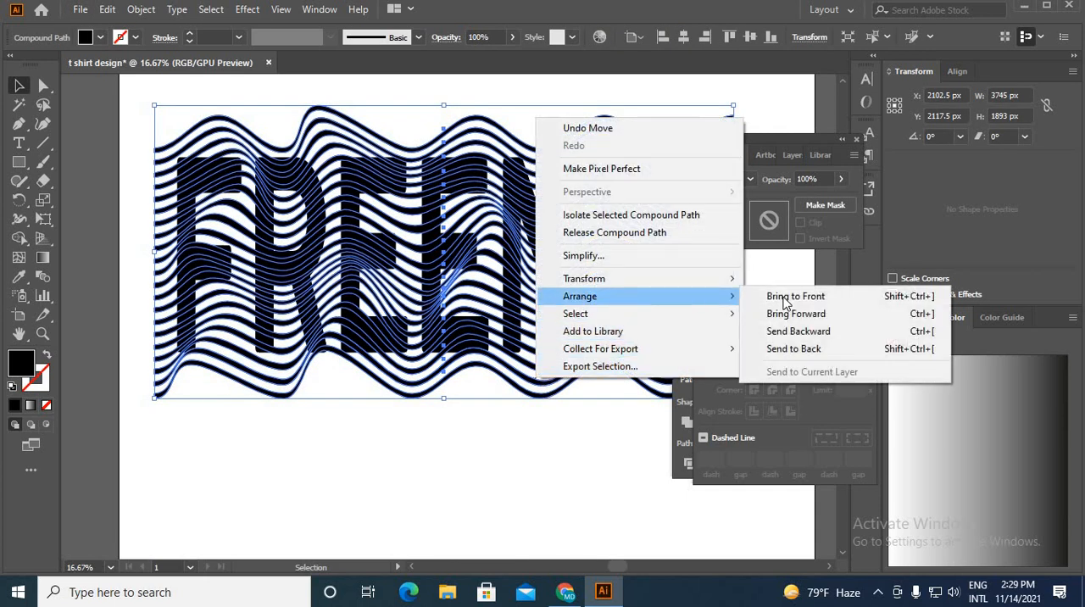
left_click(791, 296)
left_click(527, 465)
Step: Select the FREENIN lettering together with the wavy stripes and cut the stripes out of the letters with Minus Front
left_click(314, 191)
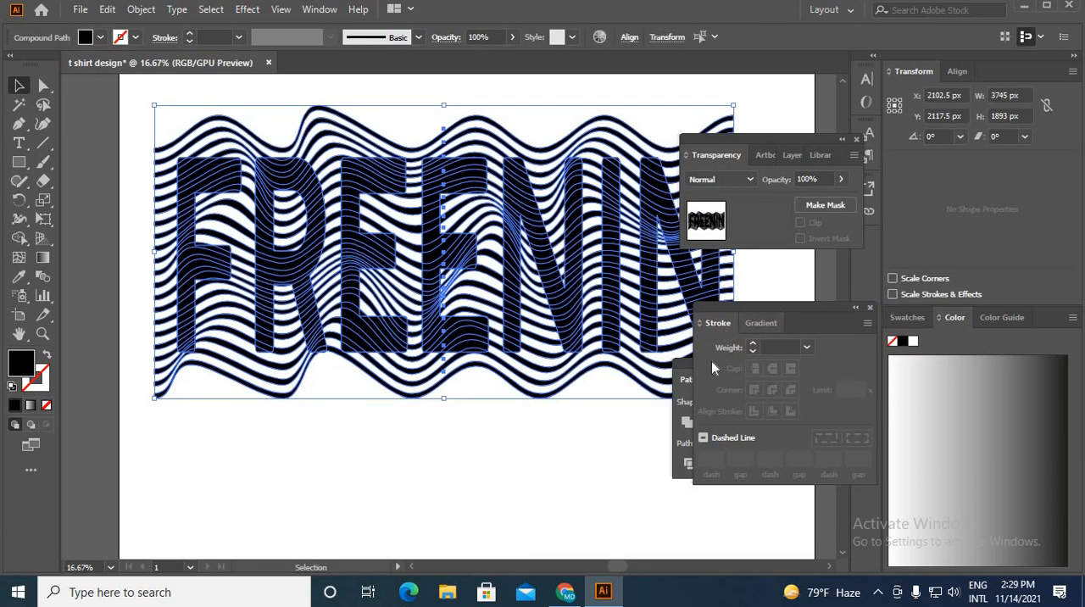
left_click(685, 365)
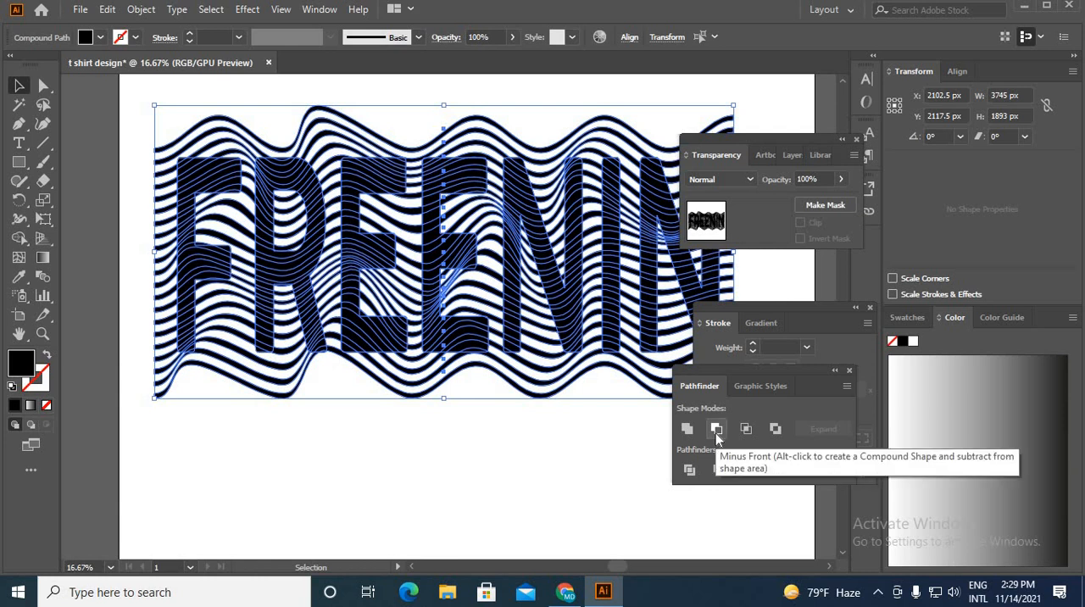
left_click(716, 430)
left_click(531, 427)
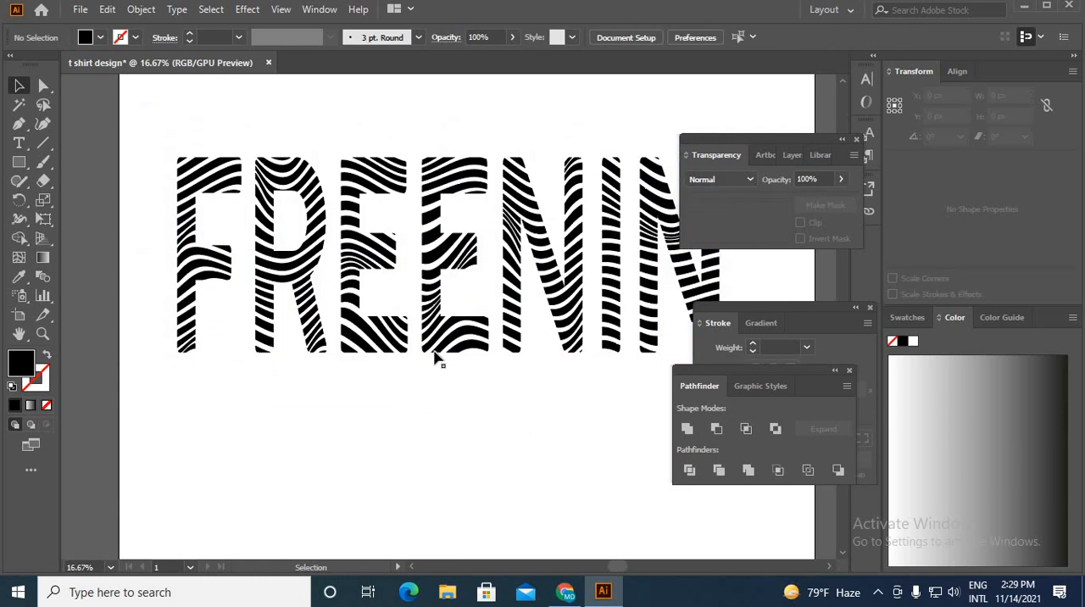
Step: Move the striped FREENIN lettering to the middle of the artboard and scale it down proportionally about its centre
scroll(412, 305, "down", 2)
scroll(451, 306, "up", 1)
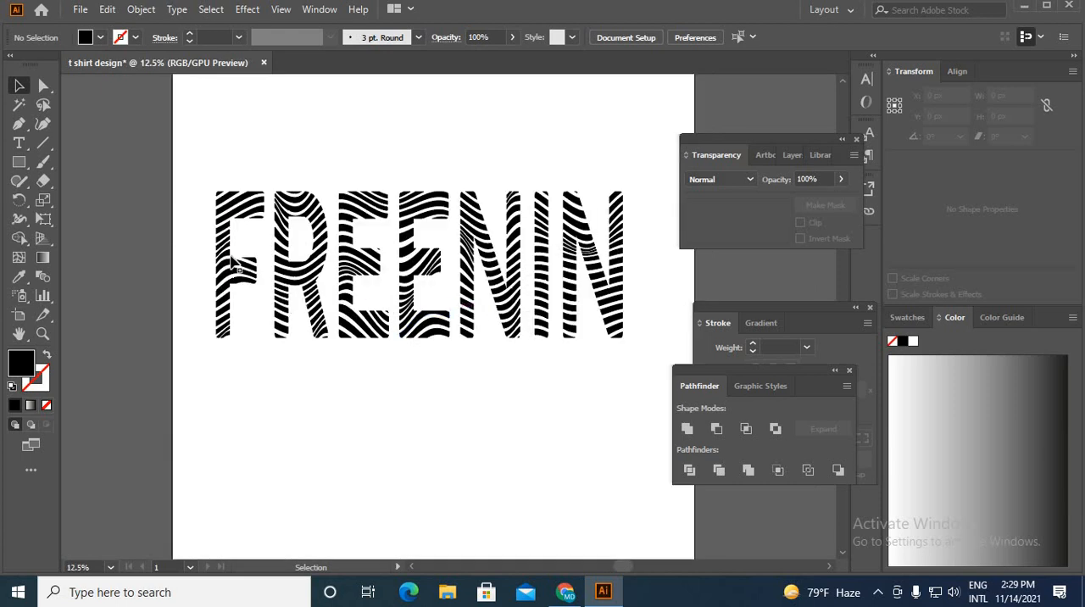
scroll(477, 332, "down", 1)
left_click_drag(477, 327, 488, 371)
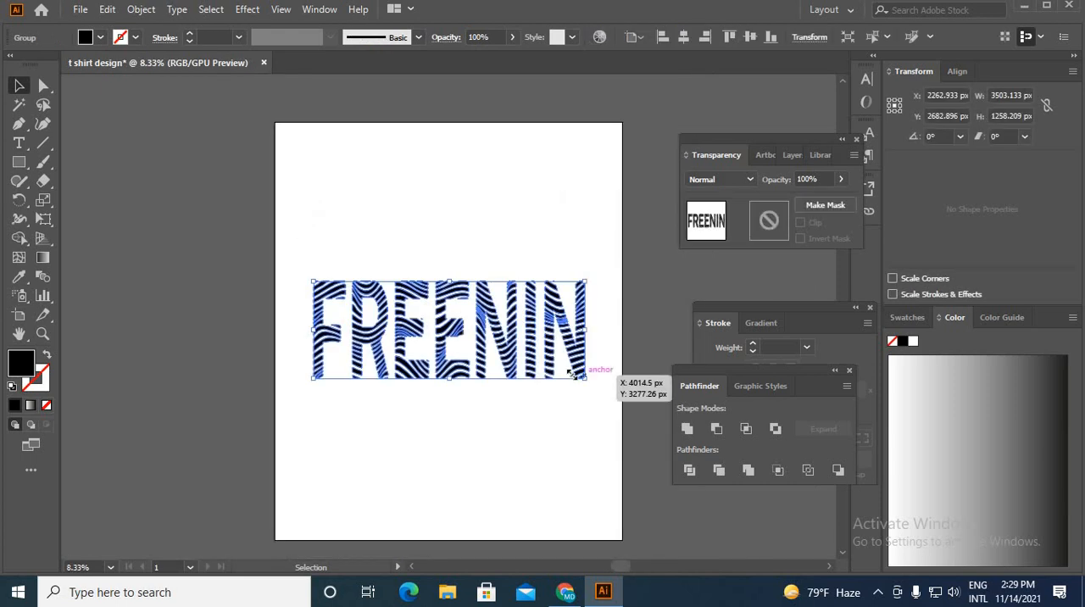
left_click_drag(588, 379, 557, 369)
left_click(534, 407)
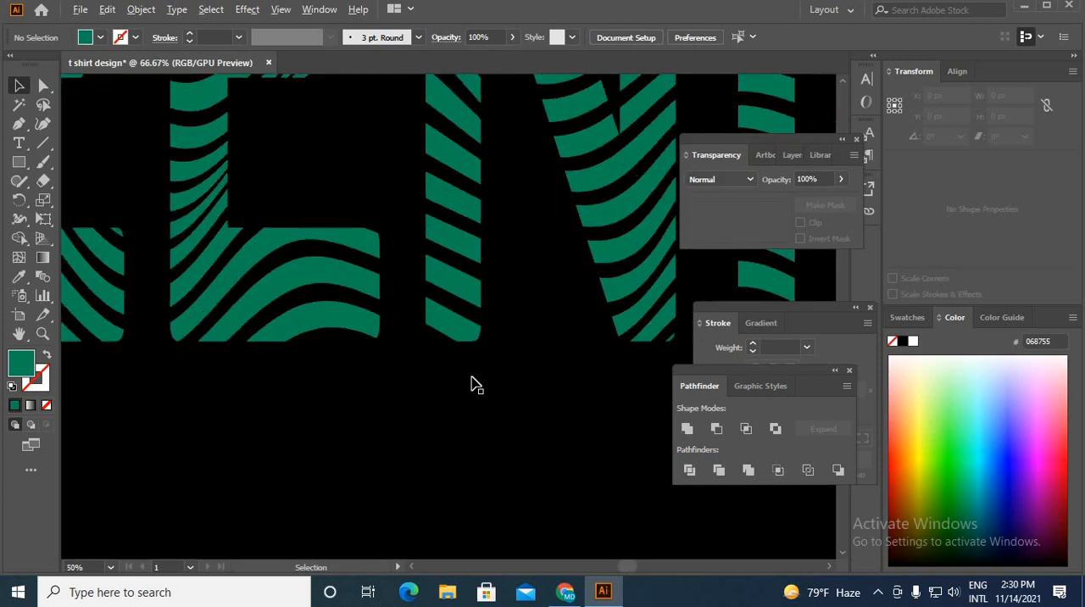
scroll(475, 372, "down", 3)
scroll(509, 351, "down", 1)
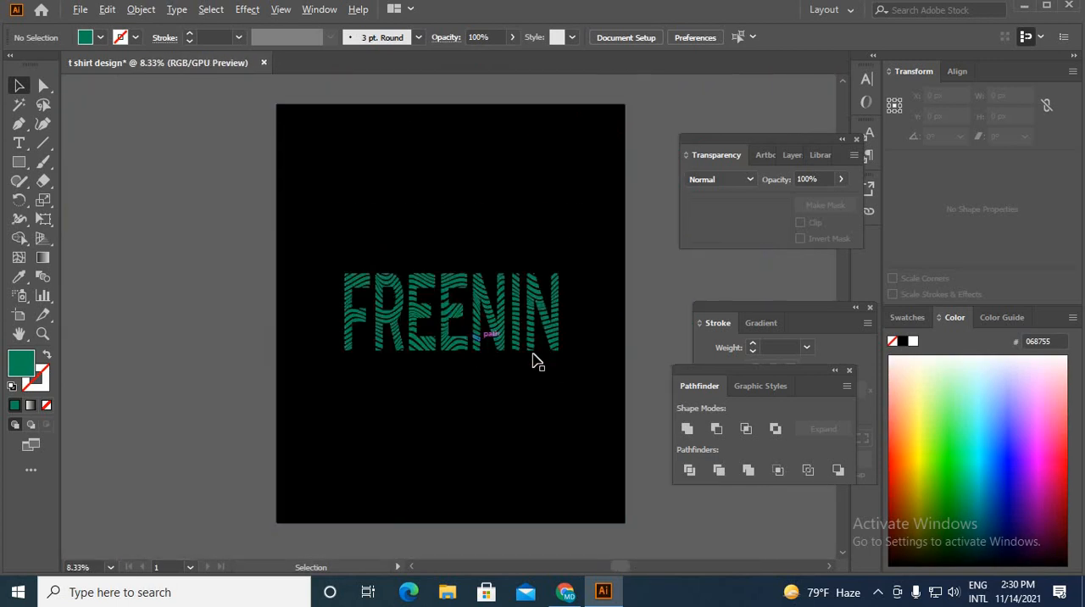
left_click(552, 352)
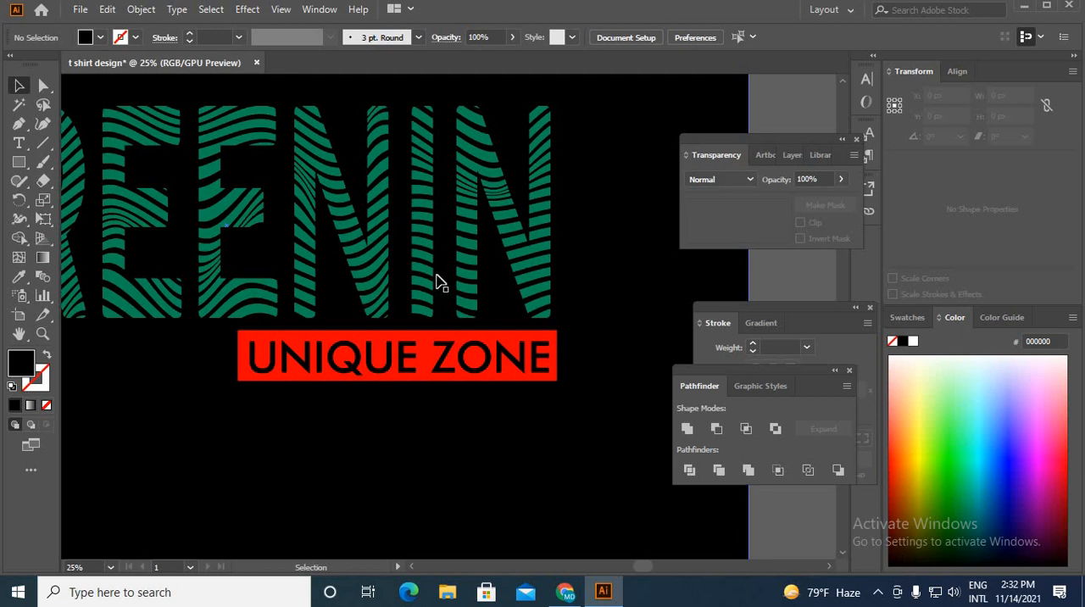
scroll(416, 222, "down", 3)
scroll(227, 254, "up", 3)
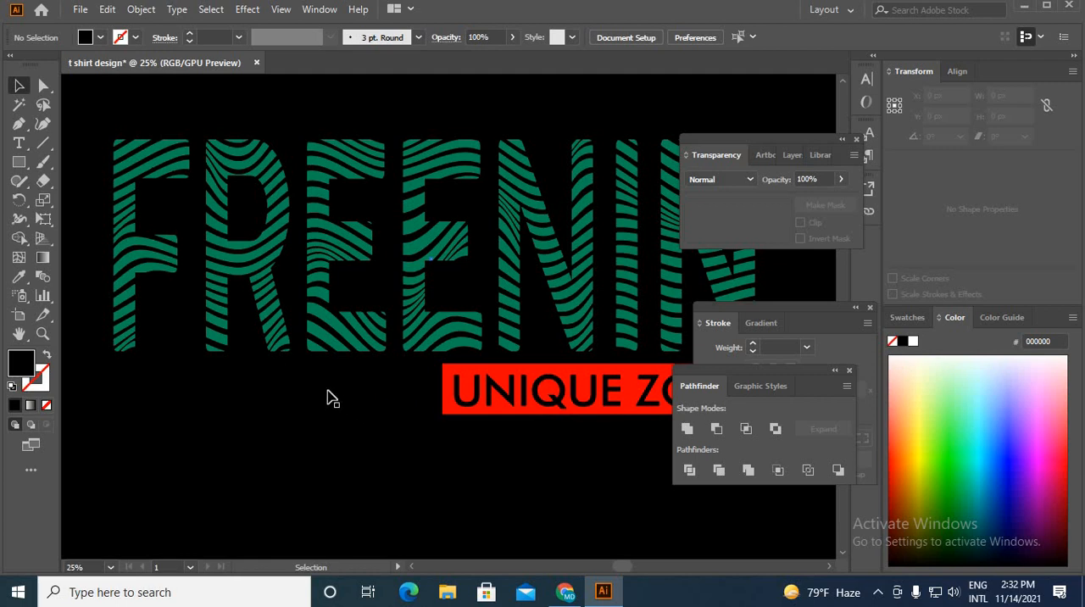
scroll(316, 359, "down", 2)
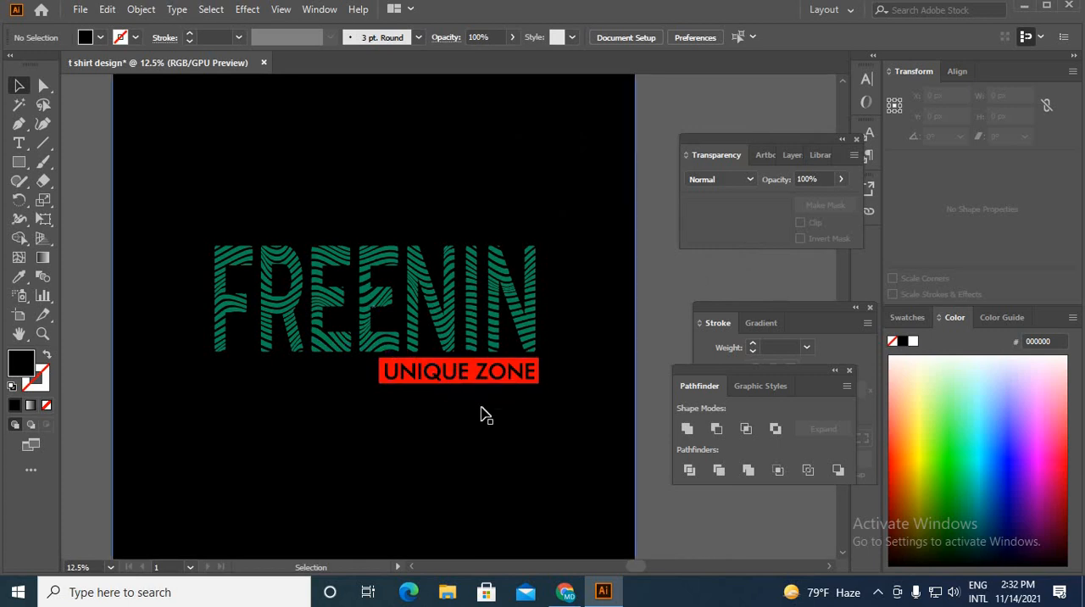